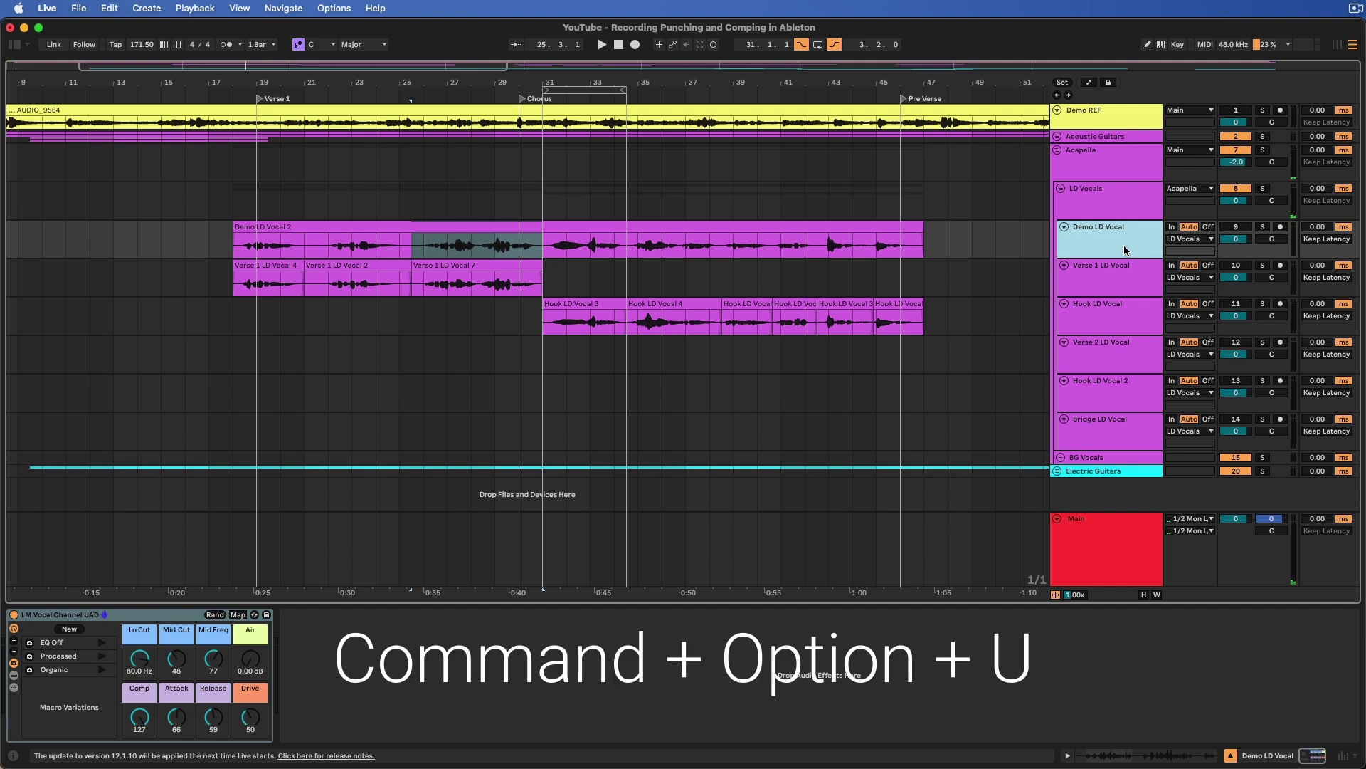
Step: Loop bars 18 to 21 around the opening Verse 1 LD Vocal 4 take
key(shift+Down)
key(shift+Down)
key(shift+Down)
key(shift+Down)
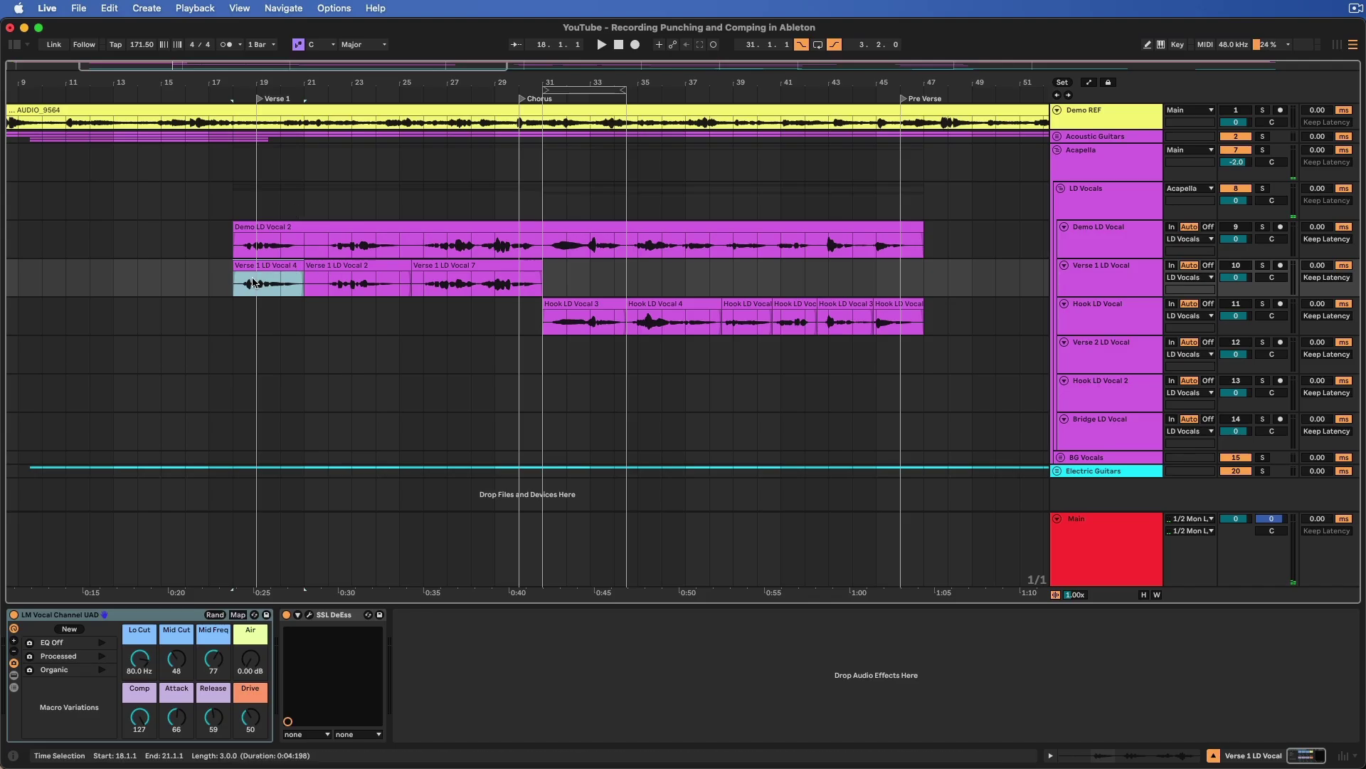
key(super+l)
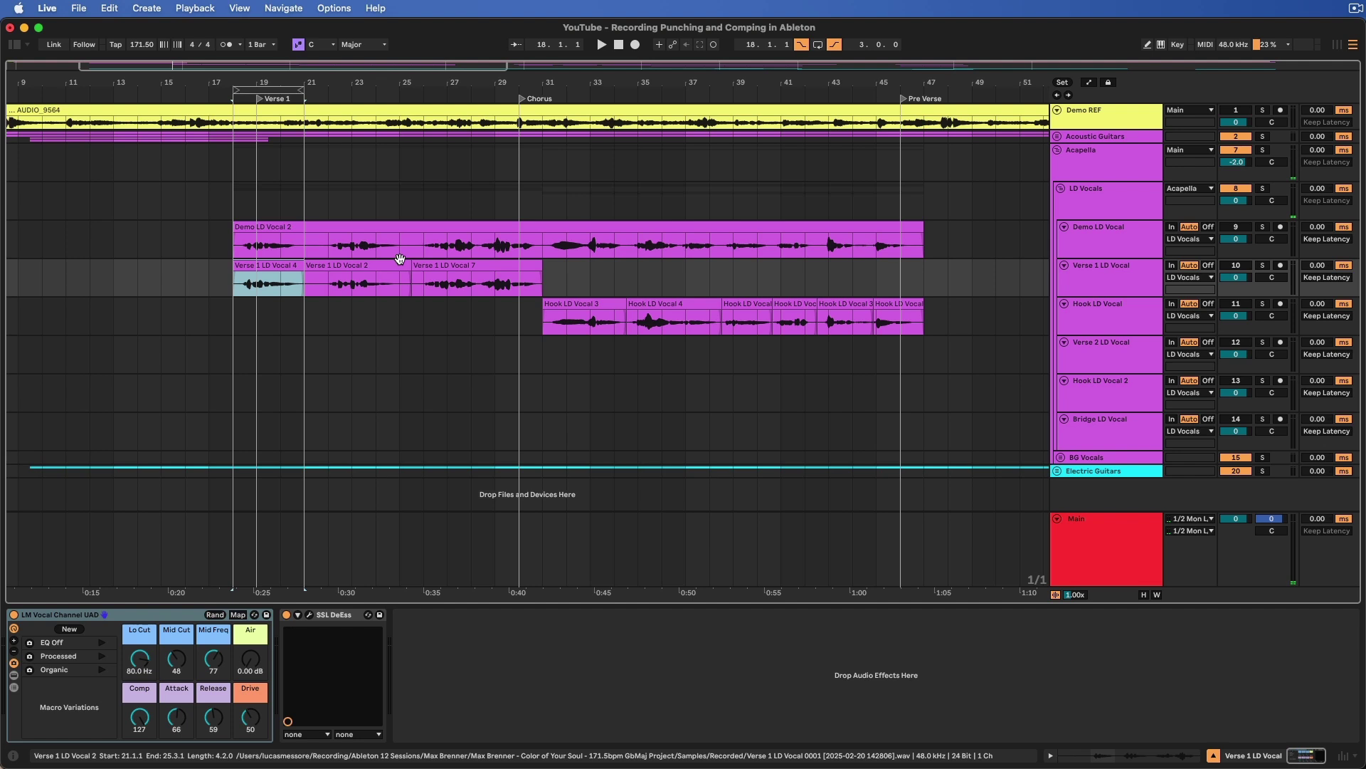
Step: Show the Verse 1 LD Vocal take lanes and scroll down through them
click(1116, 265)
key(super+alt+u)
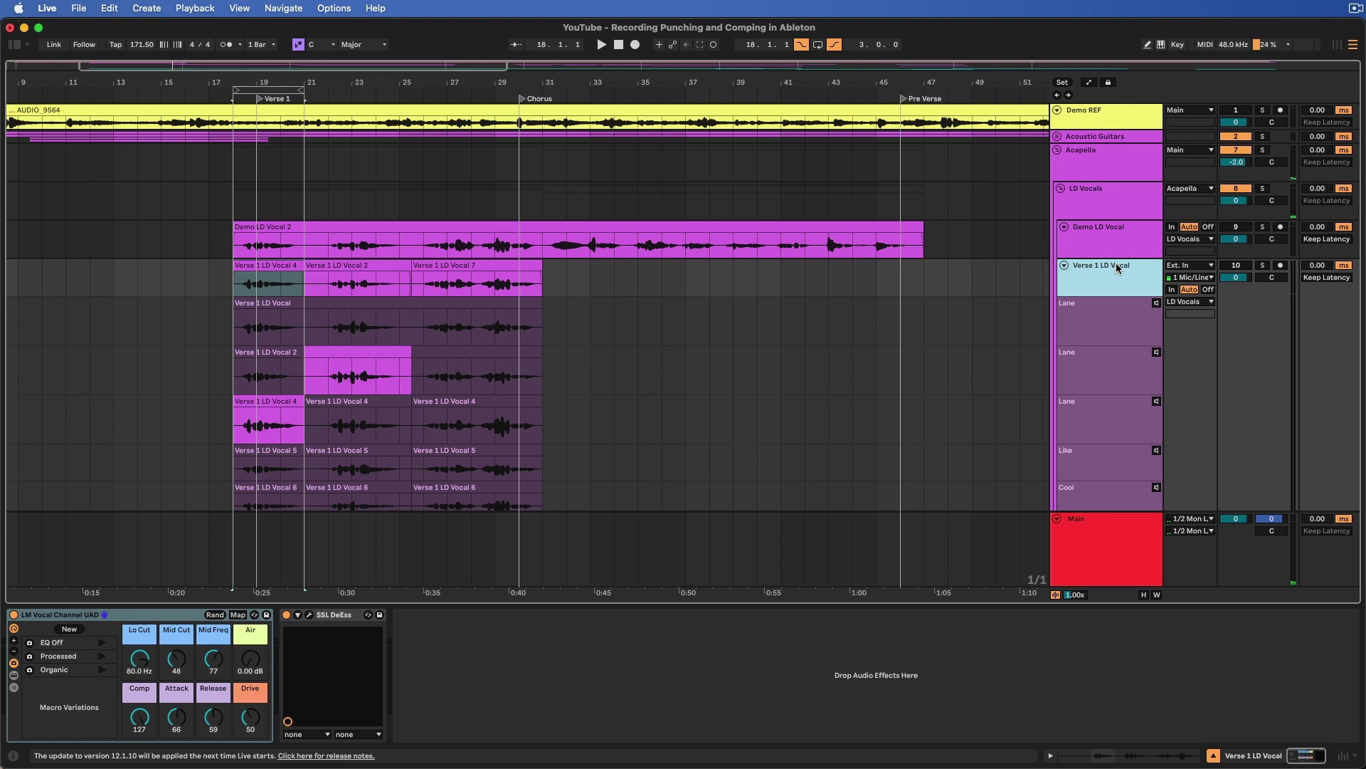
scroll(462, 329, down, 2)
scroll(462, 329, down, 1)
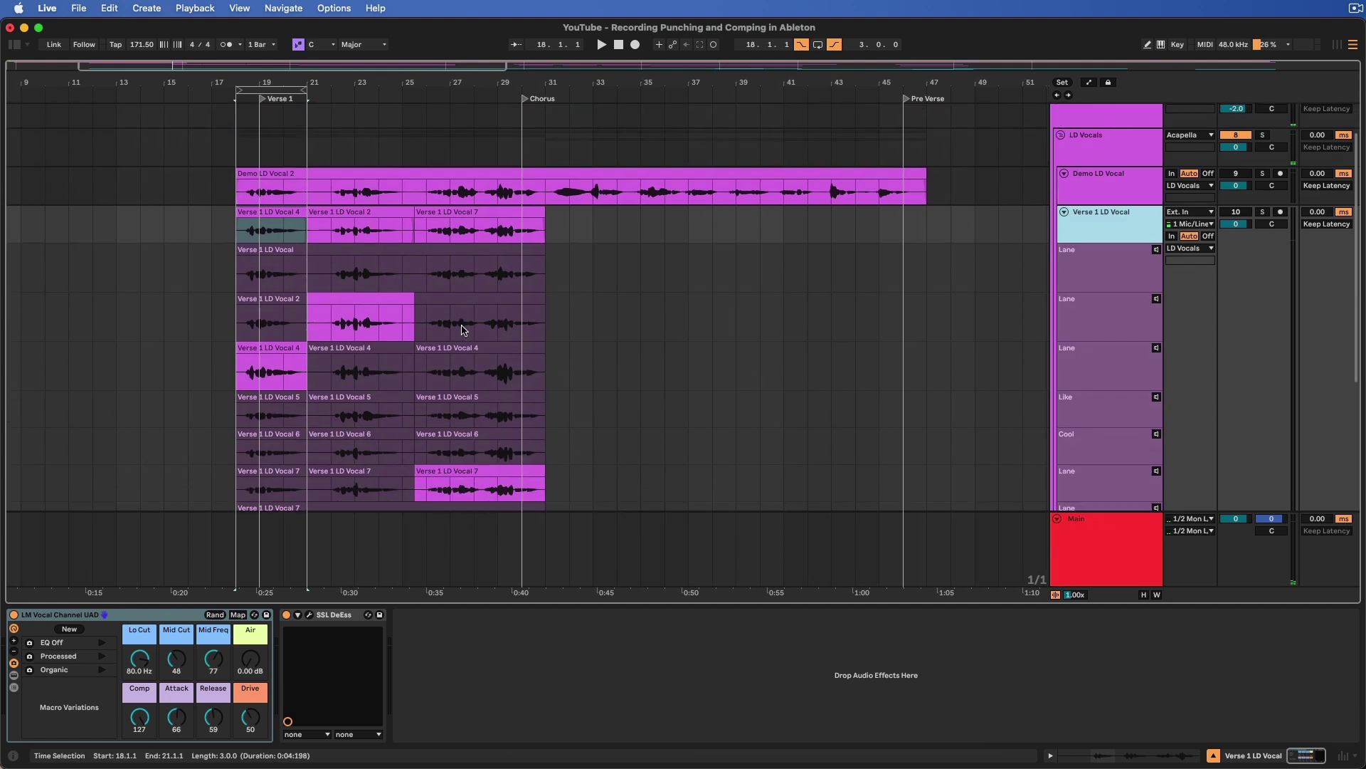
scroll(232, 256, down, 1)
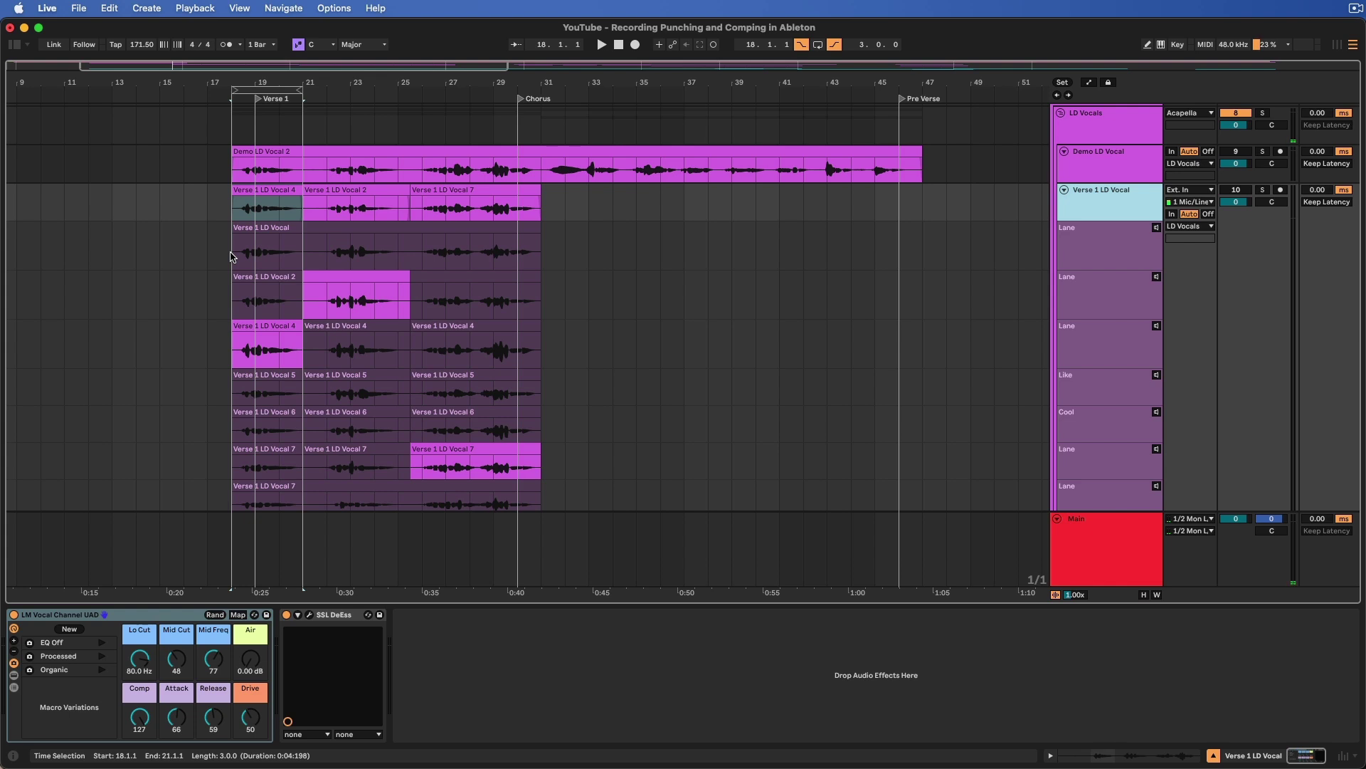
scroll(232, 257, down, 1)
scroll(502, 263, down, 1)
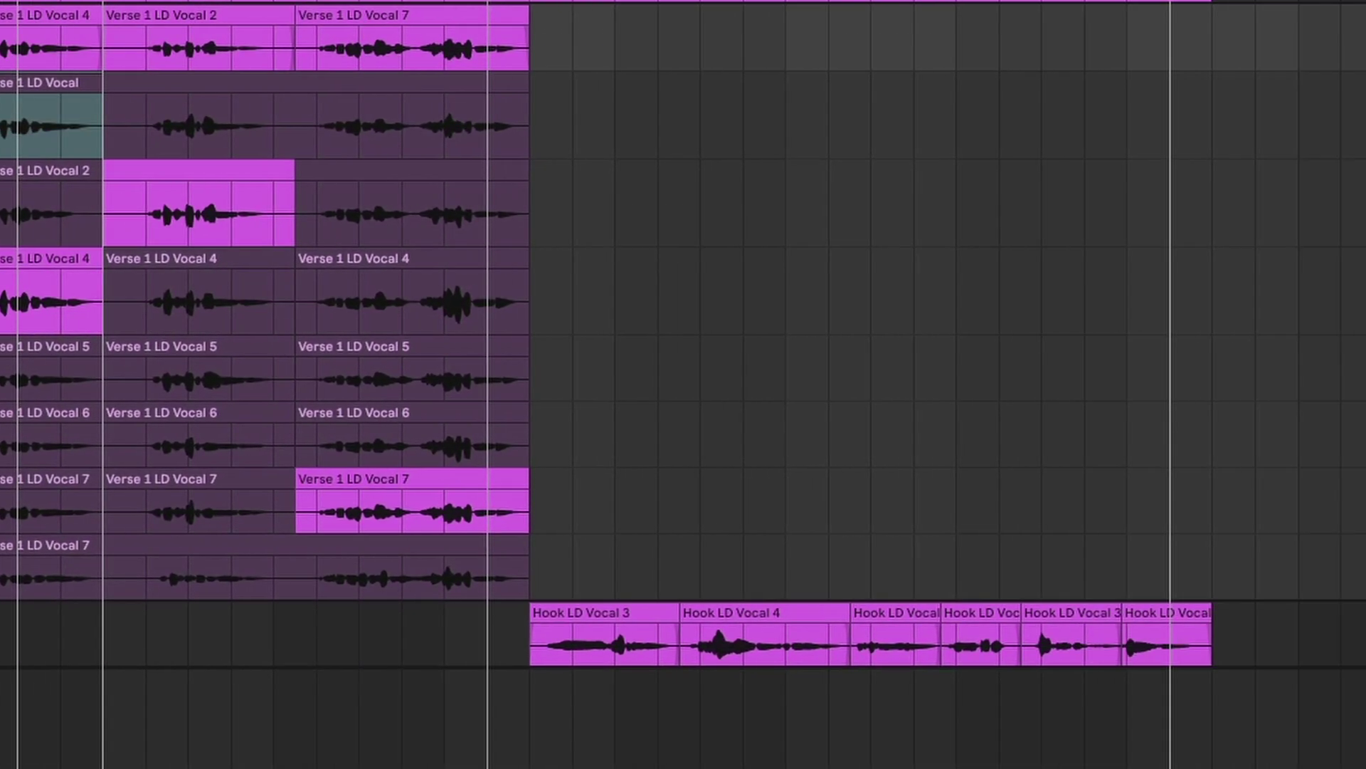
Step: Loop the full Verse 1 comp from bar 18 to 31 and set the start point at bar 16
click(1113, 436)
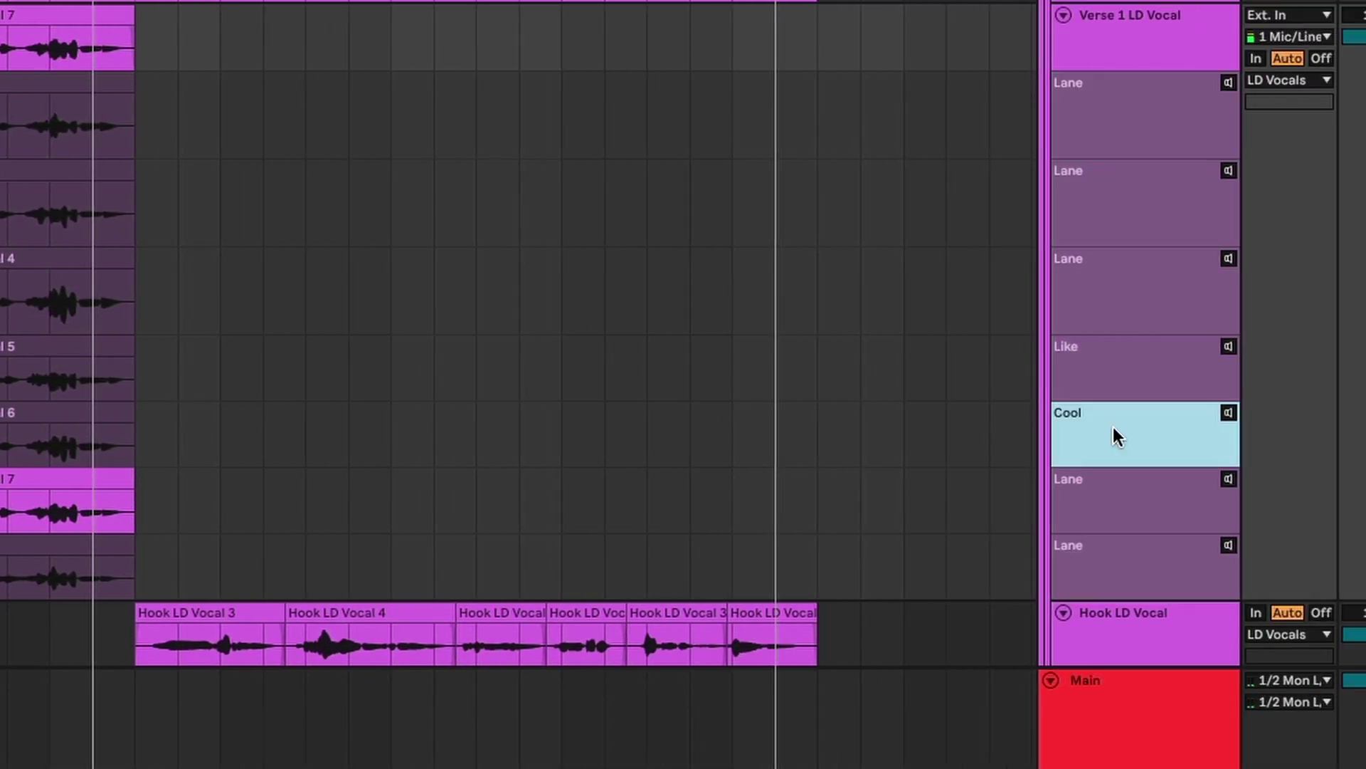
click(1098, 523)
click(1116, 55)
click(287, 161)
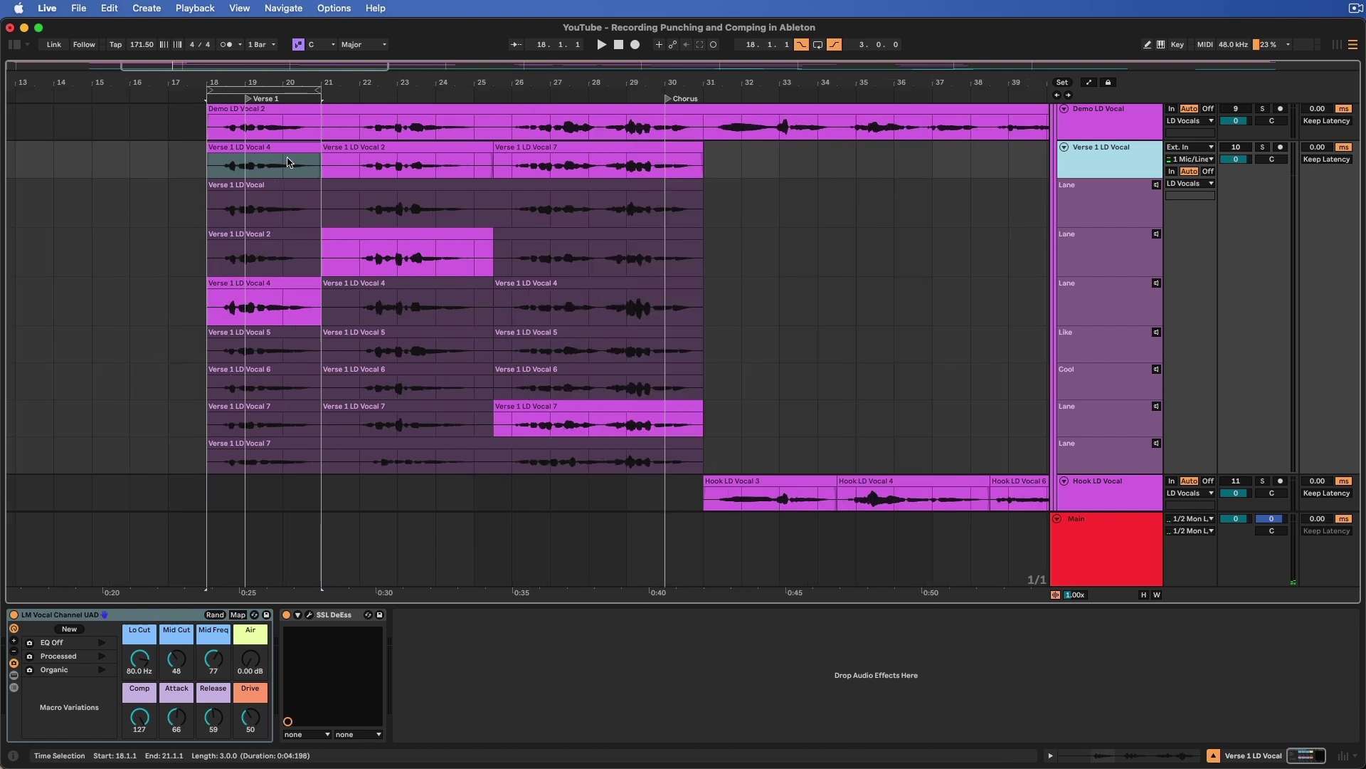
click(633, 148)
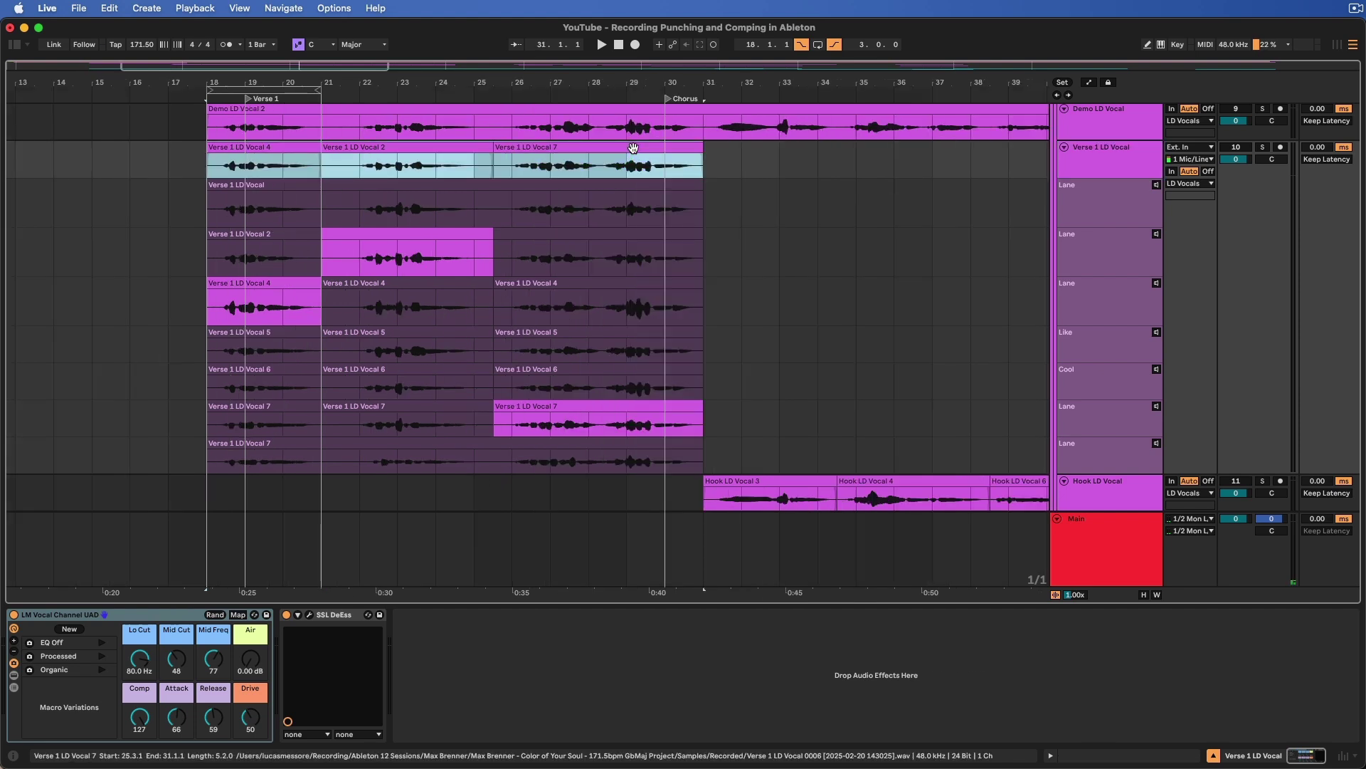
key(super+l)
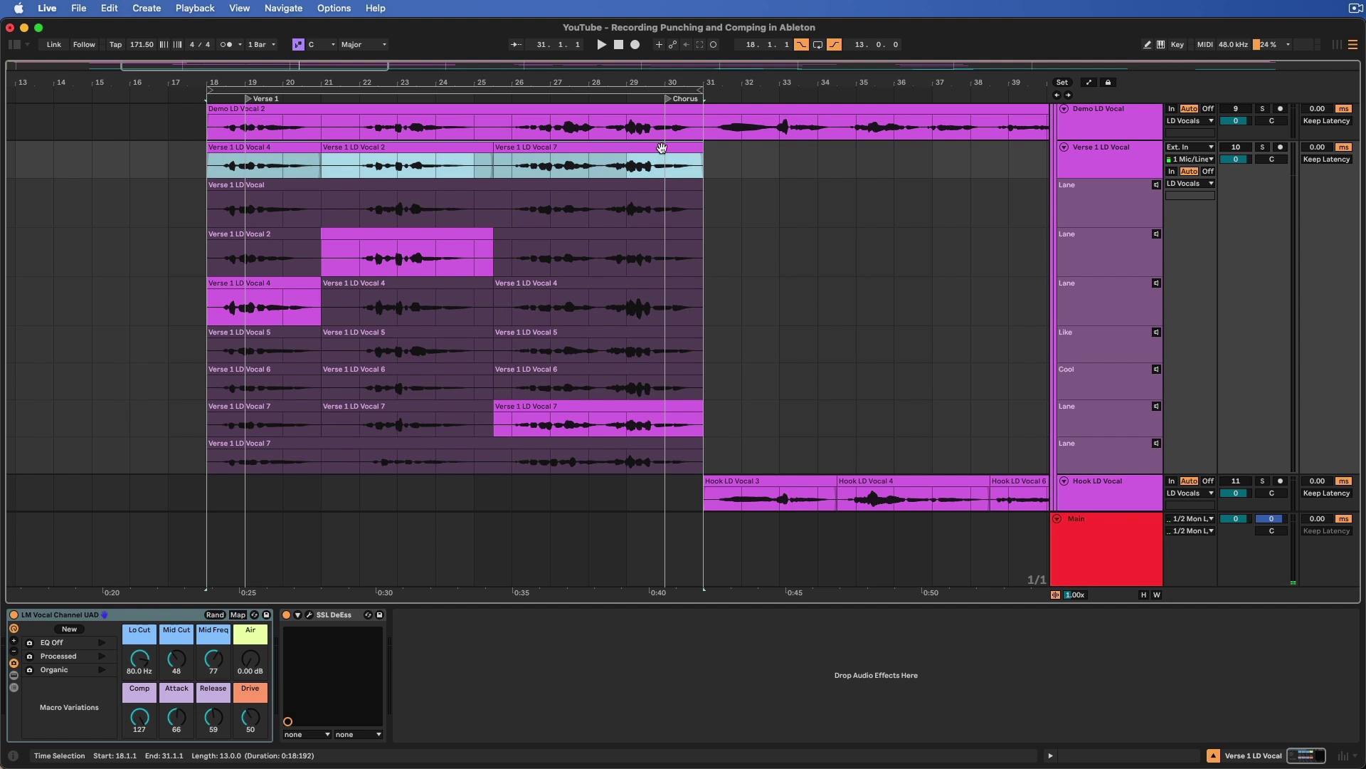
click(131, 169)
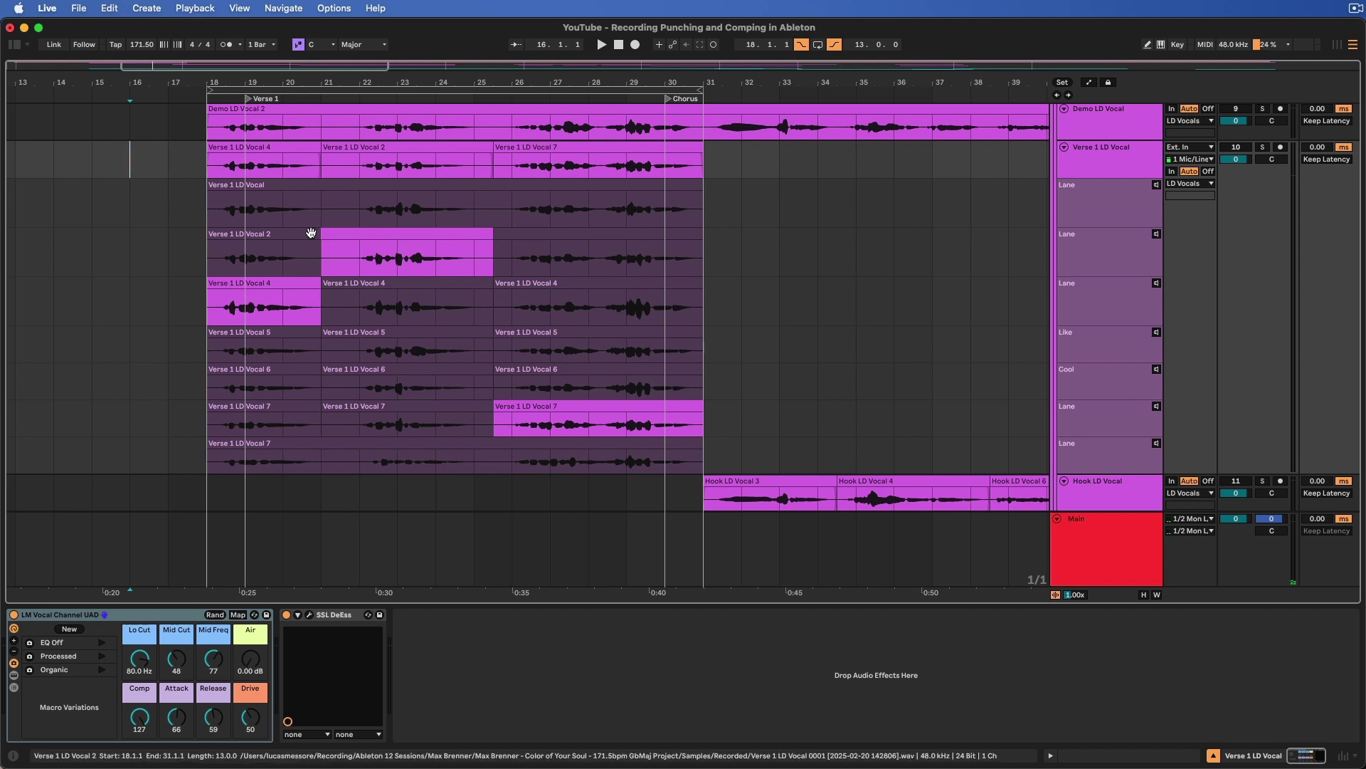
click(1099, 160)
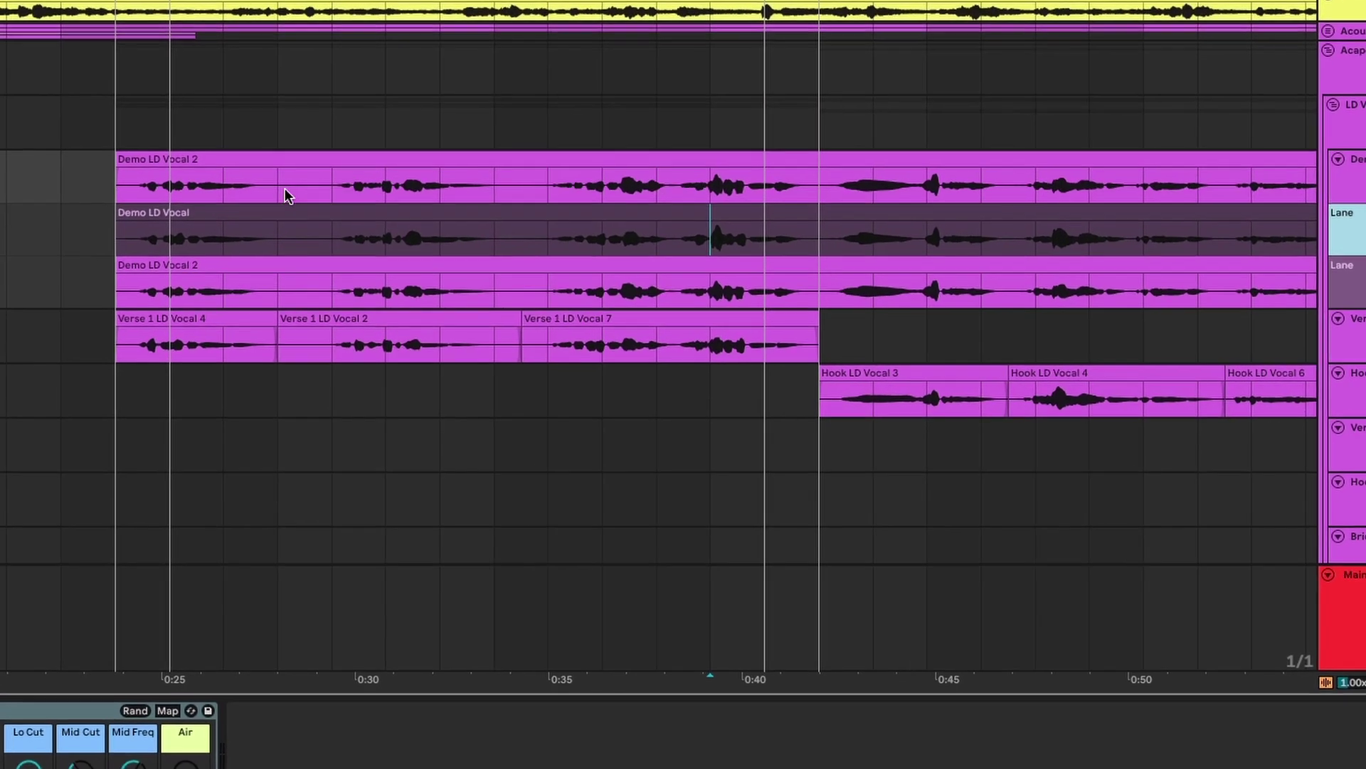
Step: Split the Demo LD Vocal takes at 0:27, 0:35 and 0:41
click(279, 228)
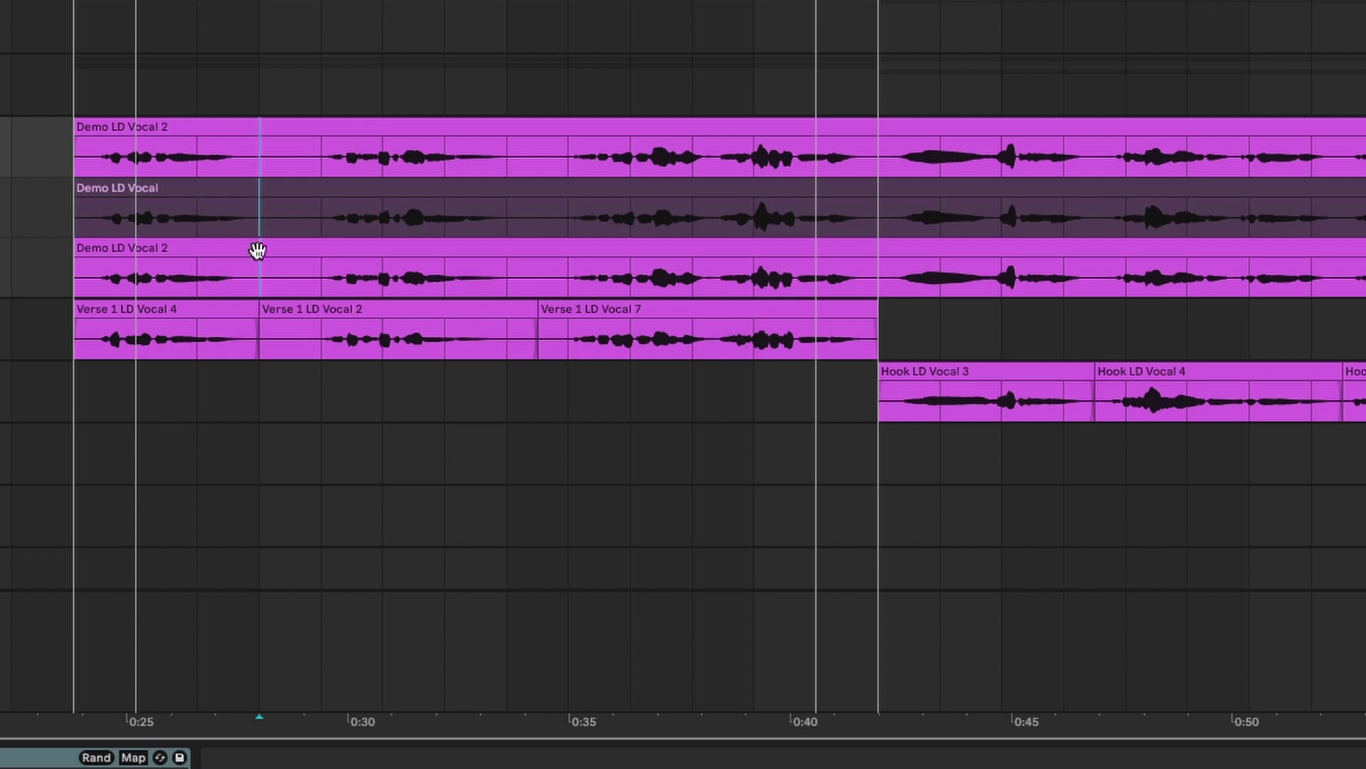
key(super+e)
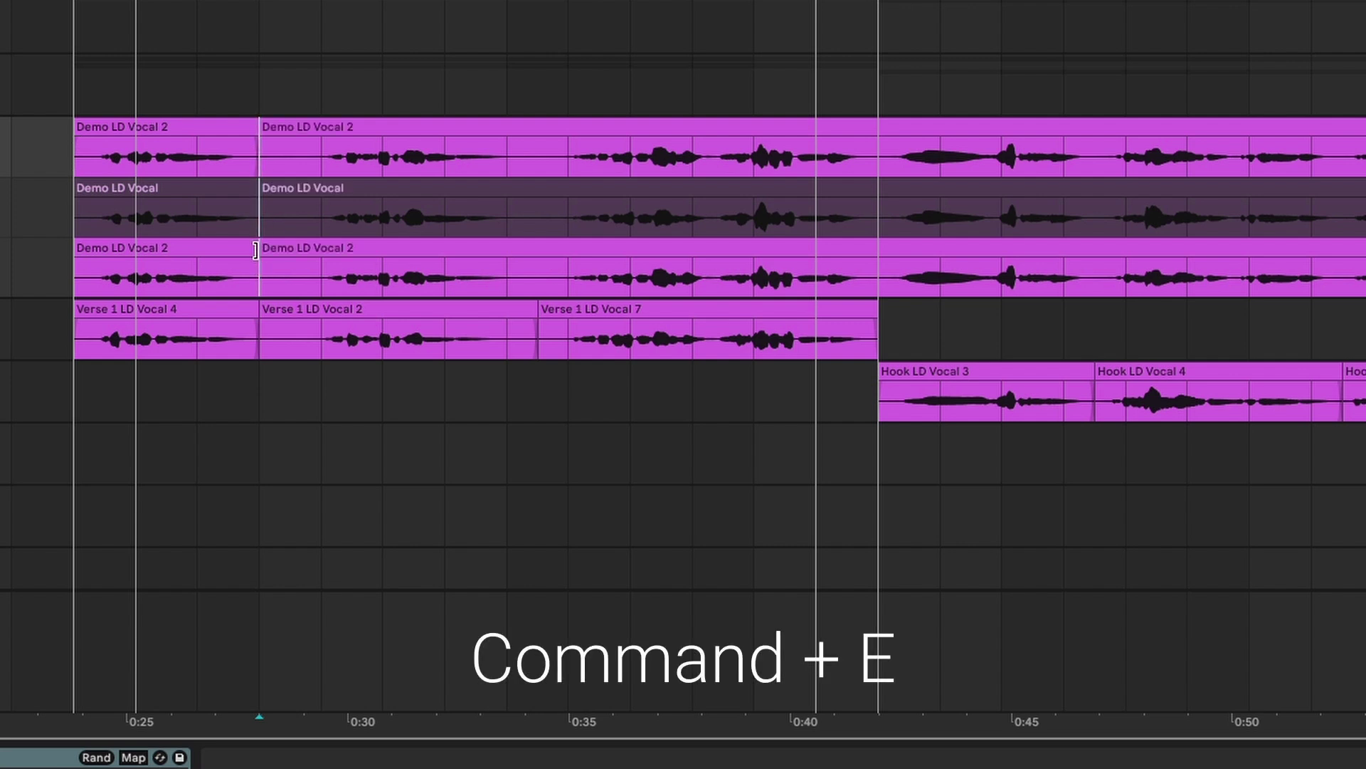
key(Right)
key(Right)
key(Right)
key(Right)
key(Right)
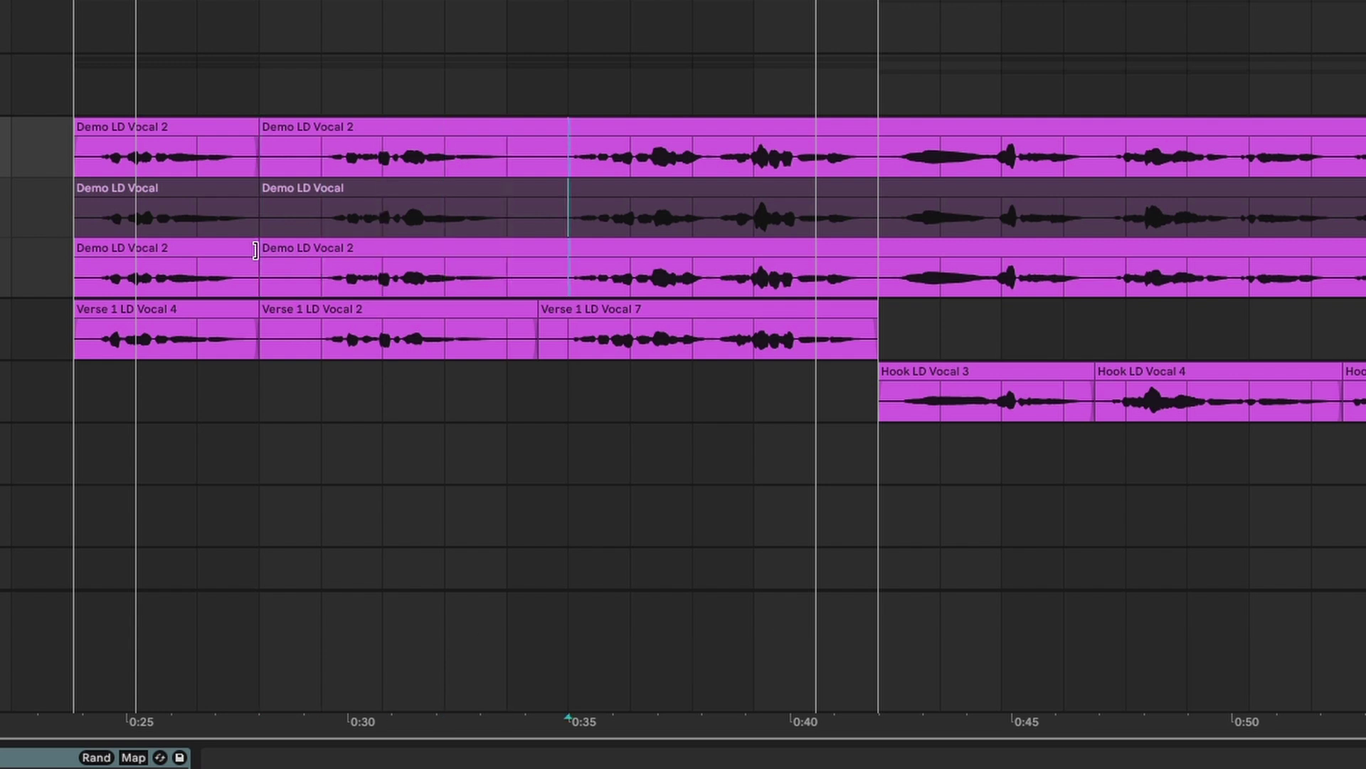
key(super+e)
key(Right)
key(Right)
key(Right)
key(Right)
key(Right)
key(Right)
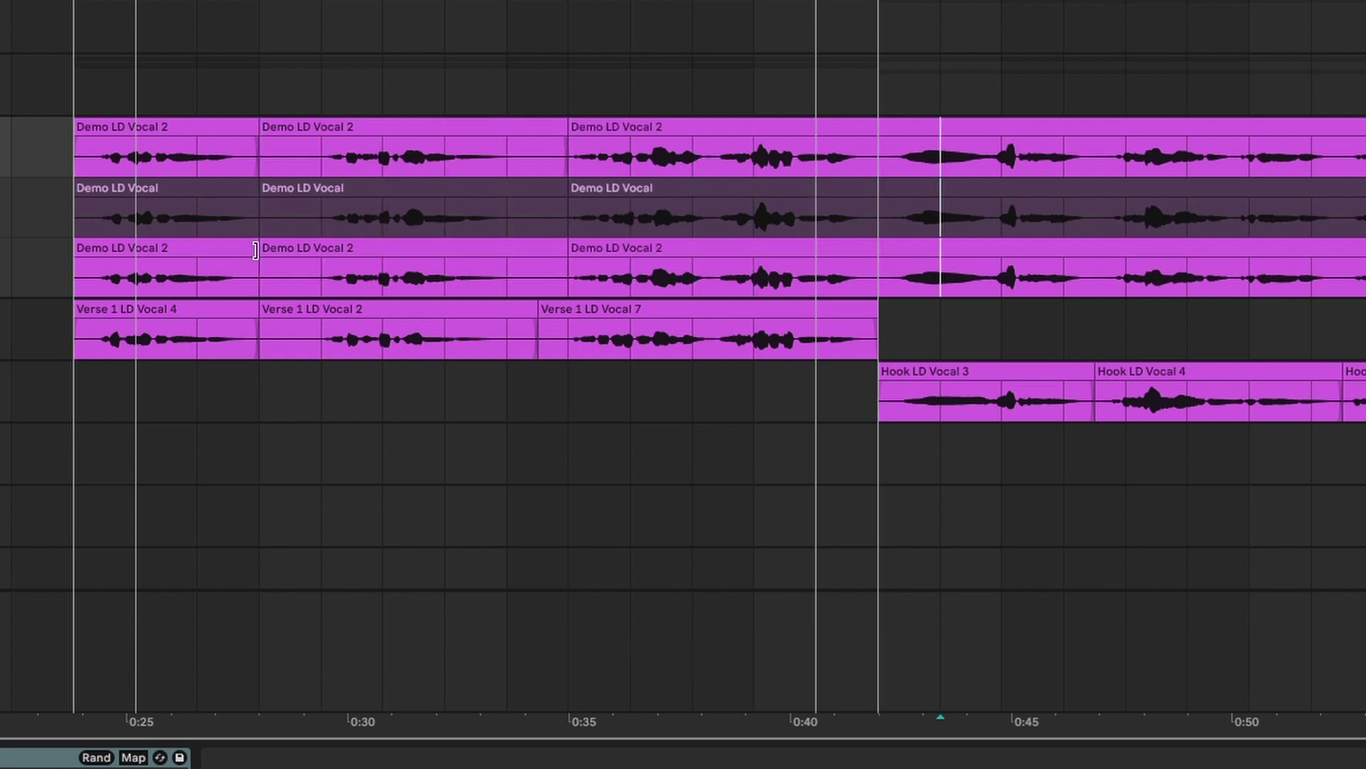
key(Left)
key(super+e)
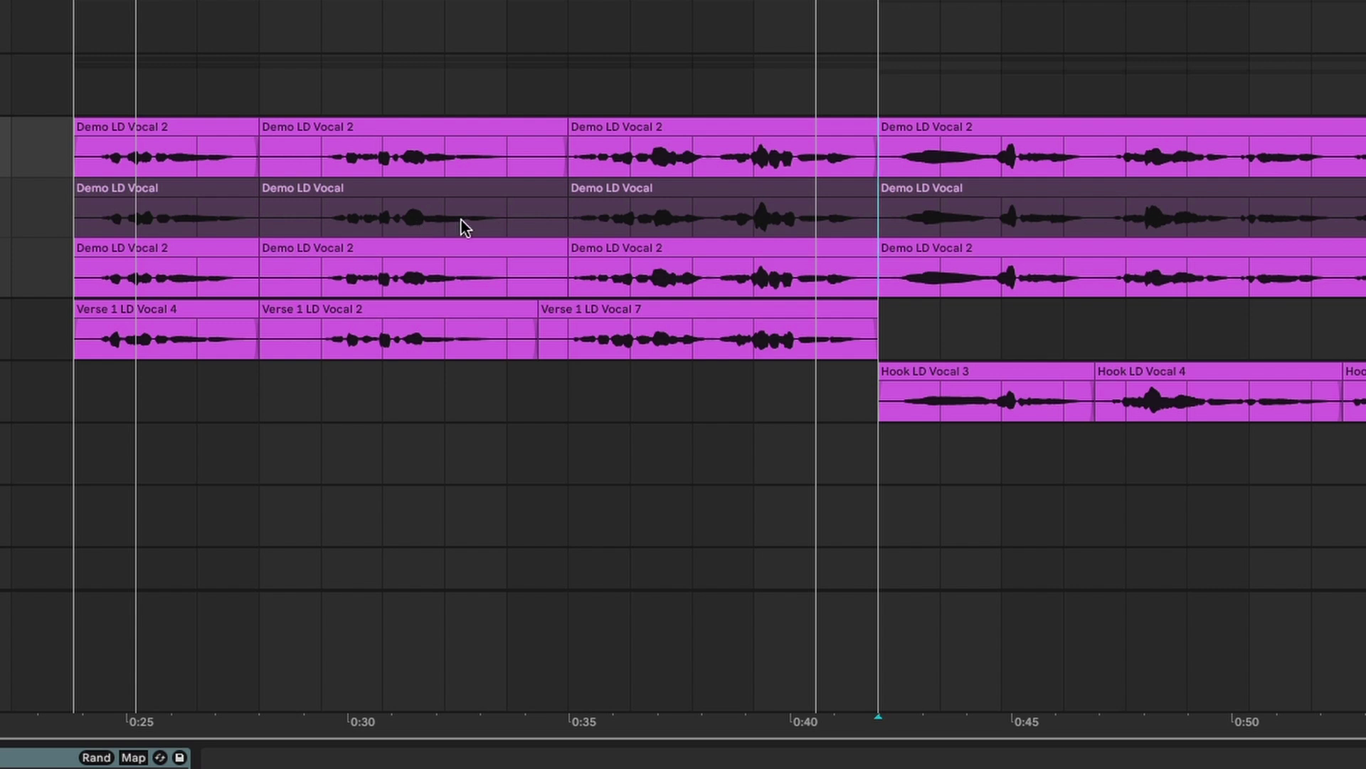
scroll(980, 187, right, 4)
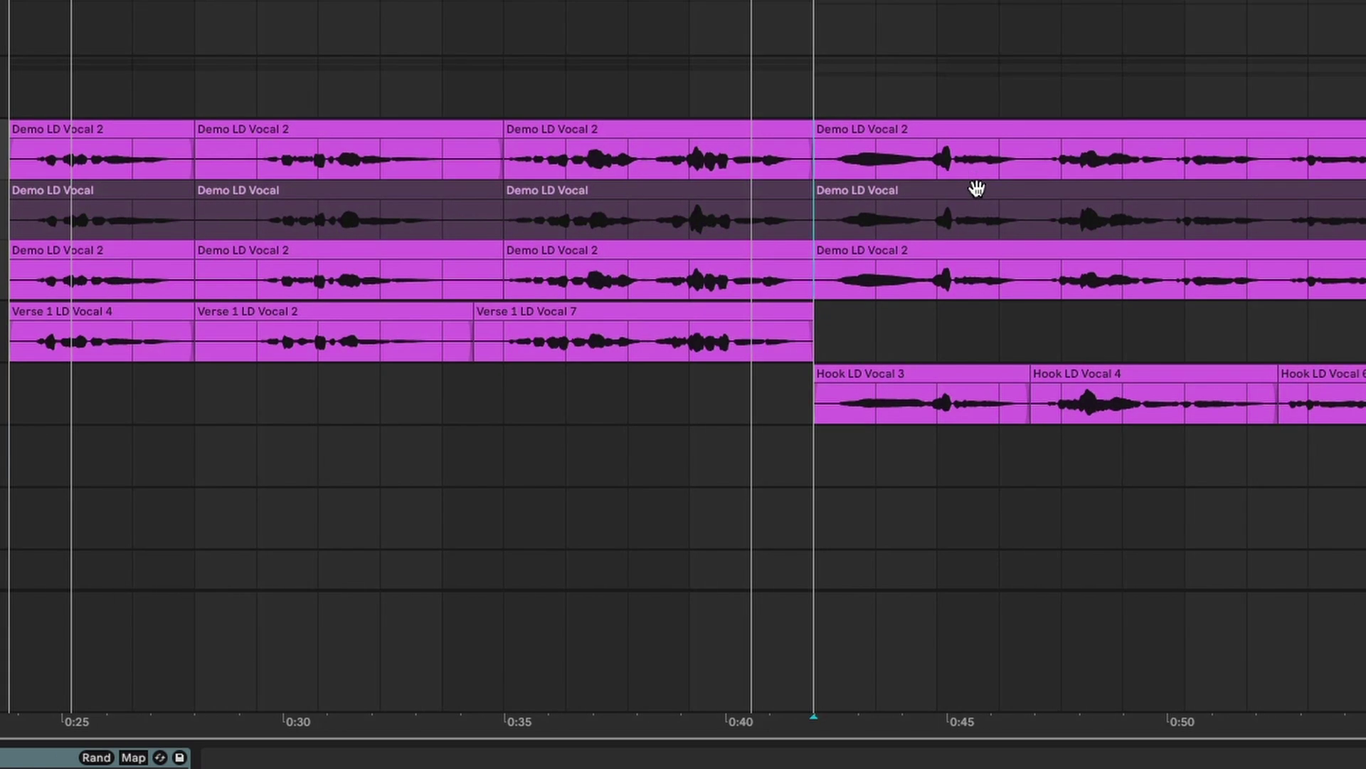
Step: Promote take sections so the comp alternates Demo LD Vocal and Demo LD Vocal 2
click(132, 191)
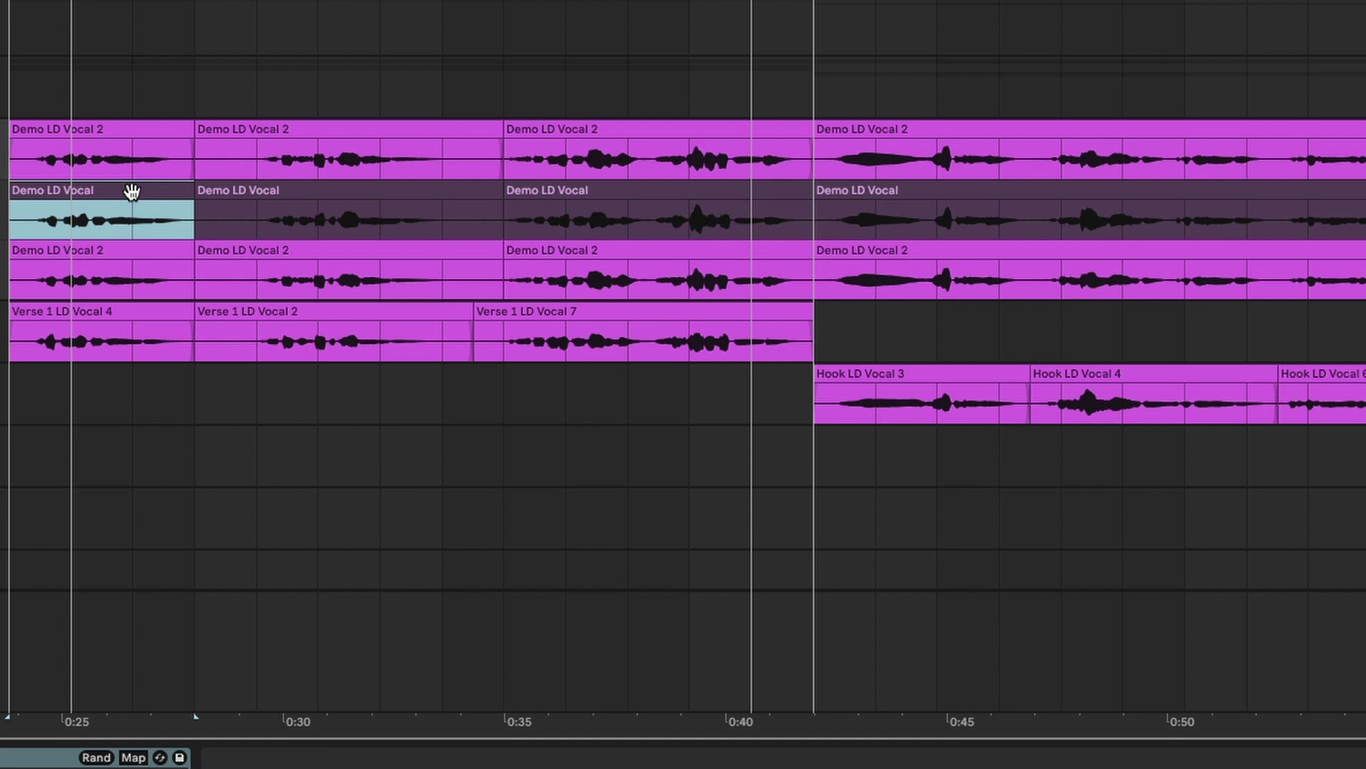
key(Return)
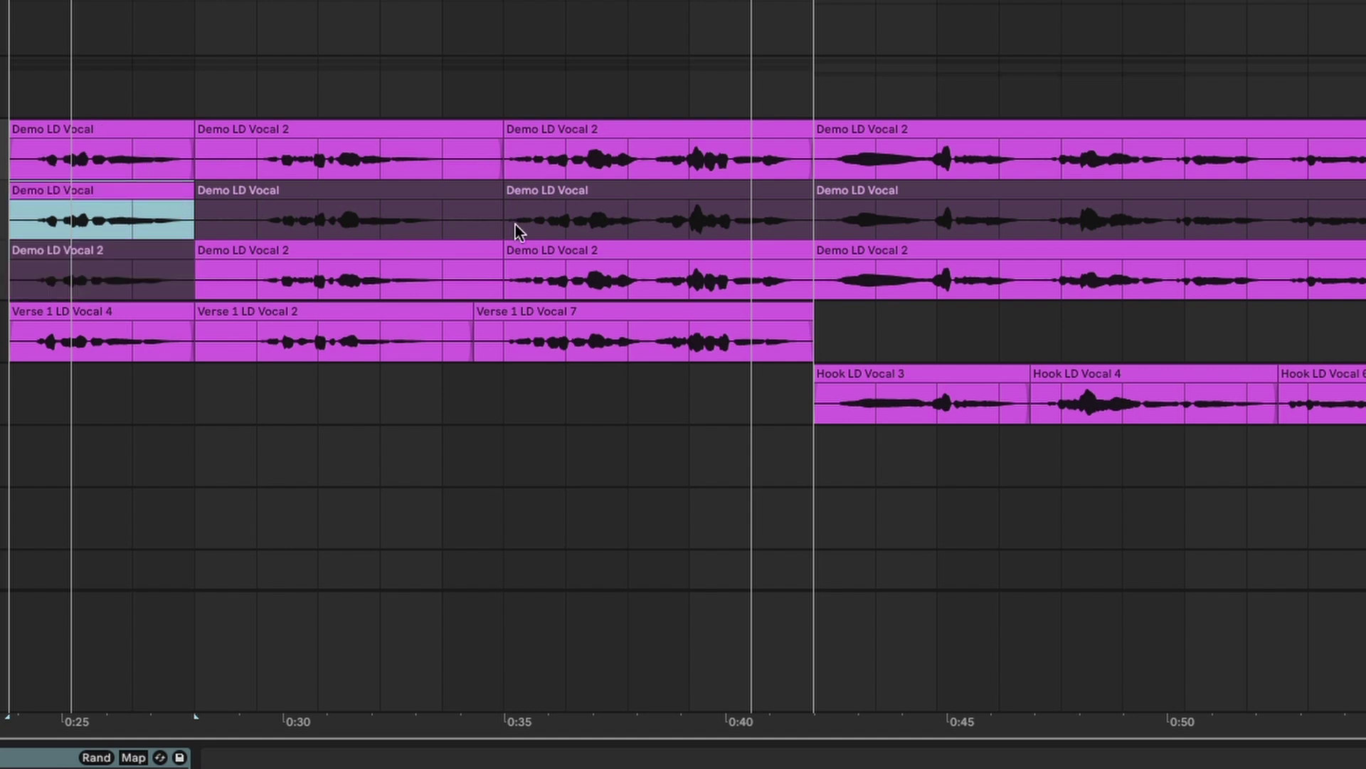
click(403, 255)
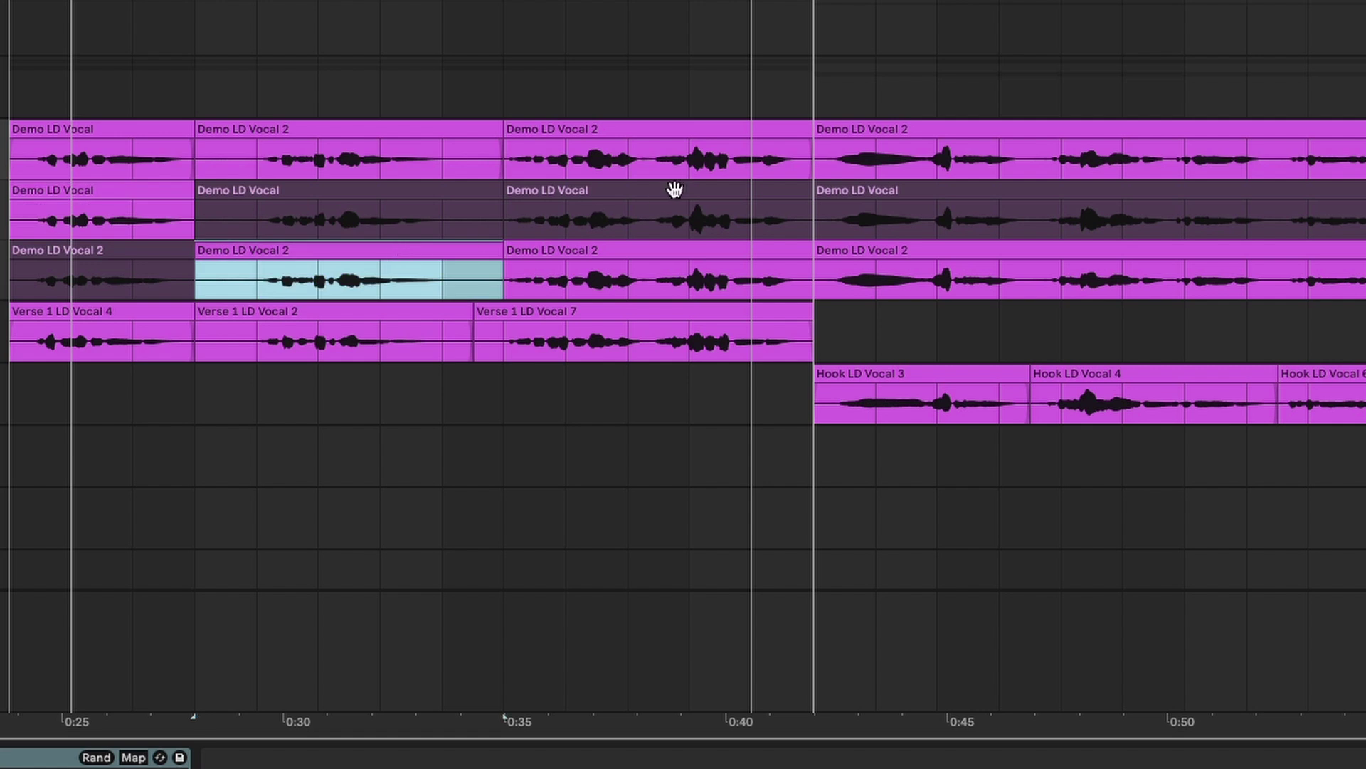
click(676, 189)
key(Return)
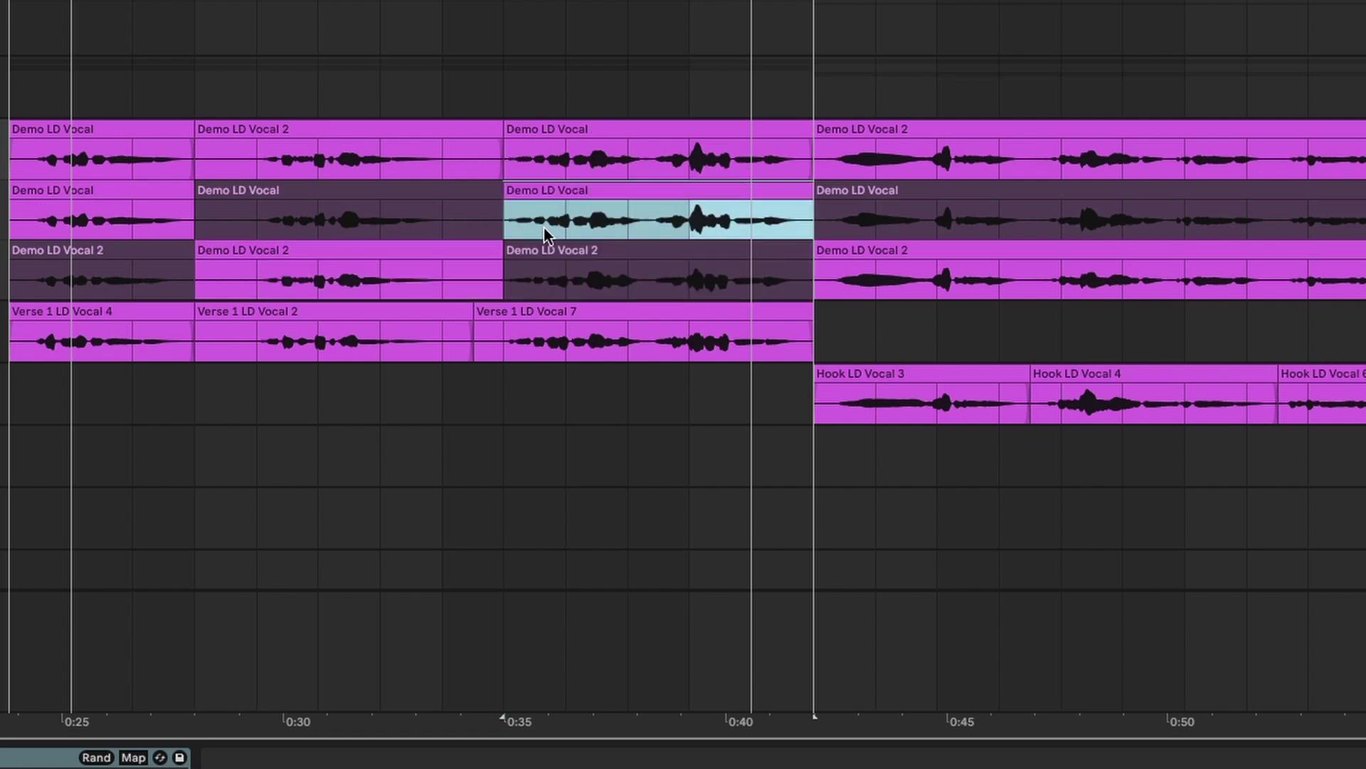
click(1132, 239)
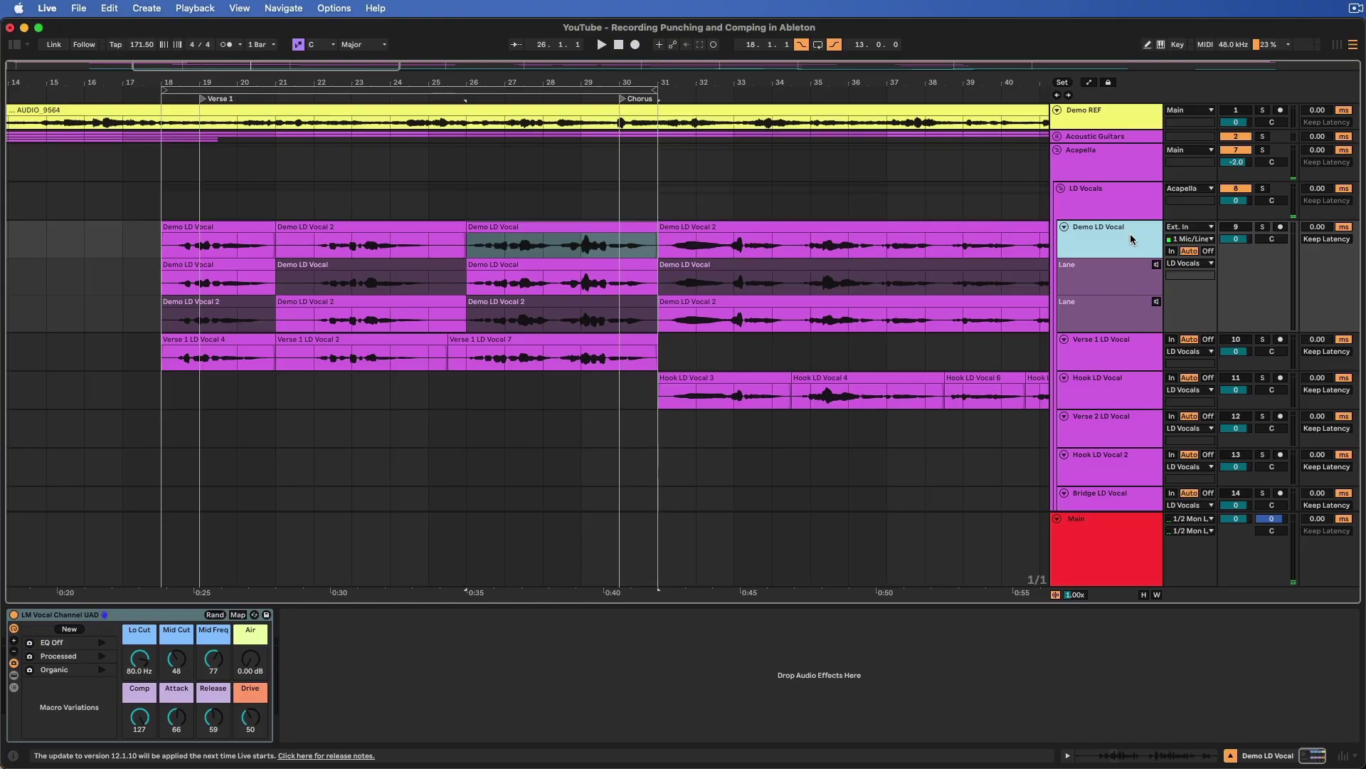
Step: Fold away the Demo LD Vocal take lanes and show the Hook LD Vocal take lanes
key(super+alt+u)
click(1120, 303)
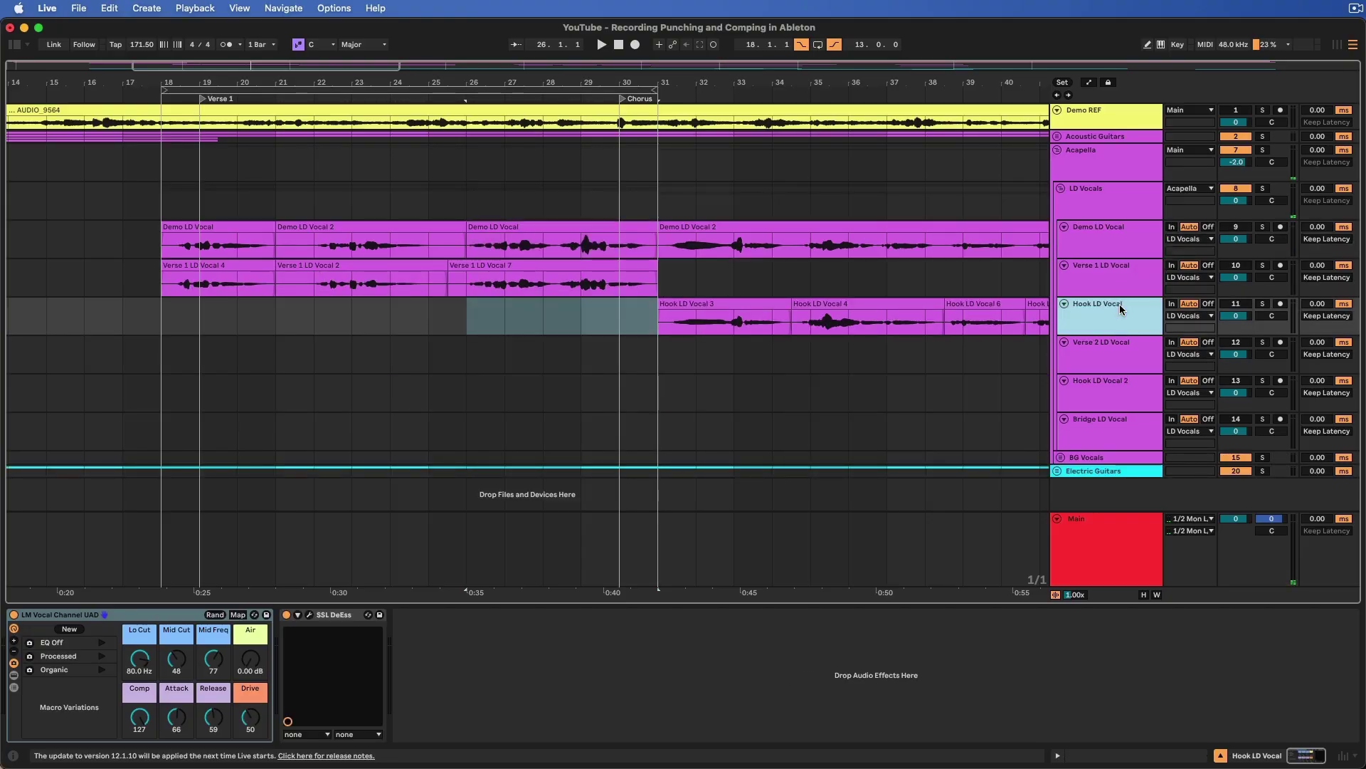
key(super+alt+u)
scroll(820, 356, right, 5)
scroll(818, 356, down, 3)
scroll(818, 356, right, 3)
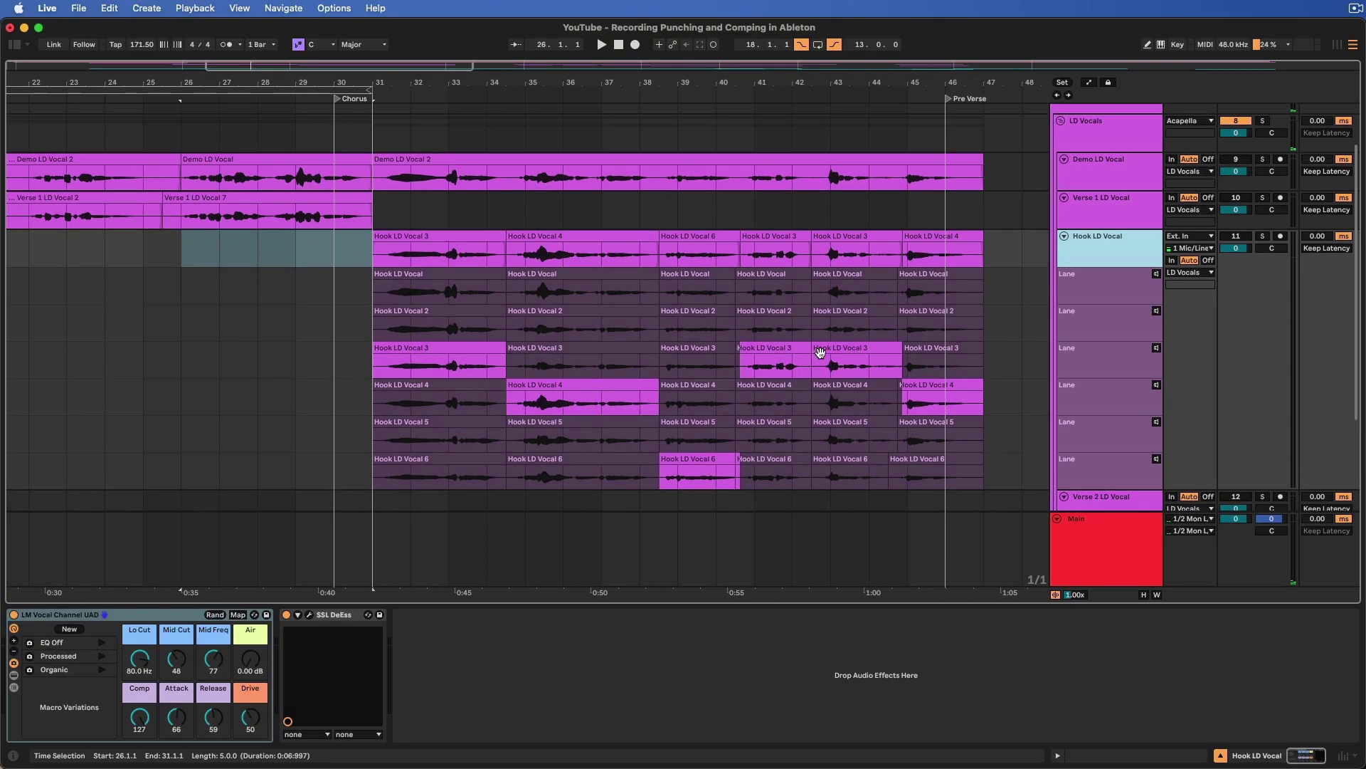
Step: Audition takes for bars 31–34, including Hook LD Vocal 2, and settle on Hook LD Vocal 3
click(490, 242)
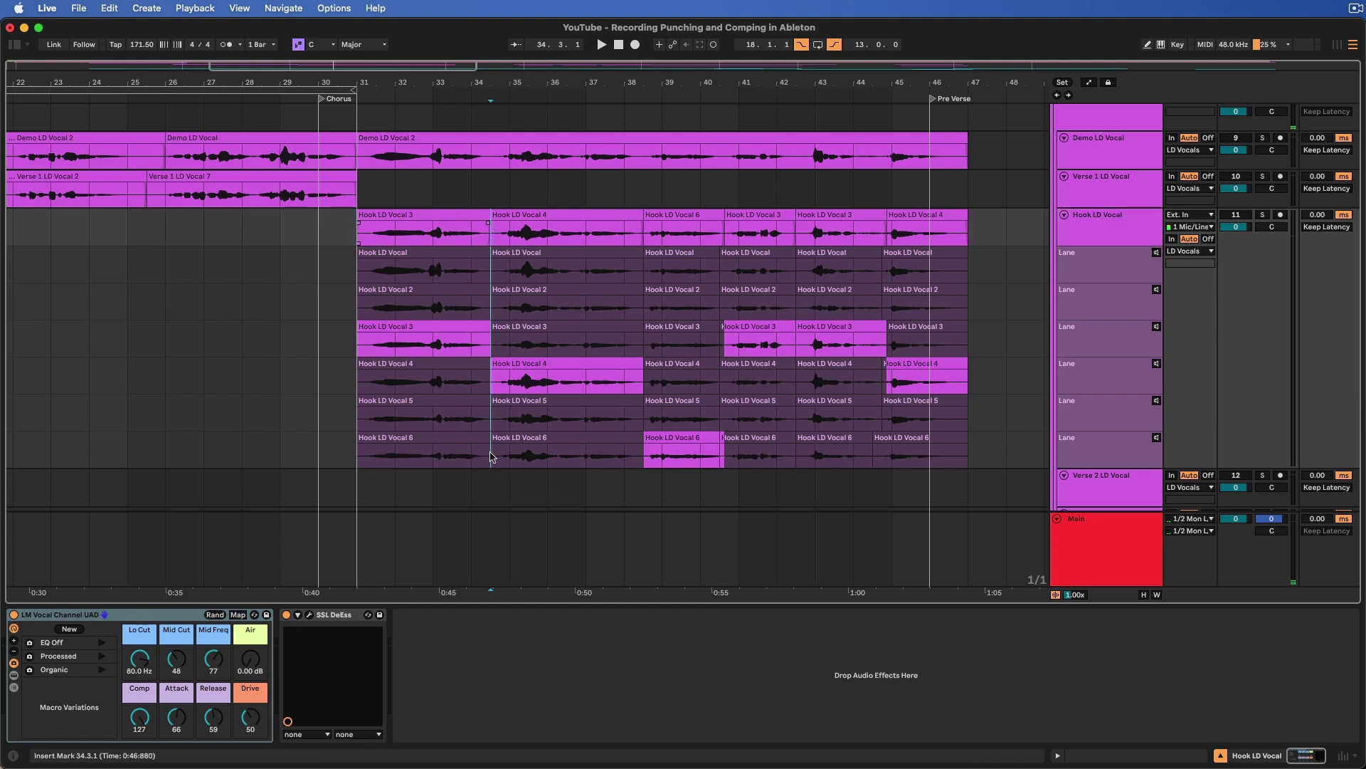
key(Right)
key(Right)
key(Right)
key(Right)
key(Right)
key(Right)
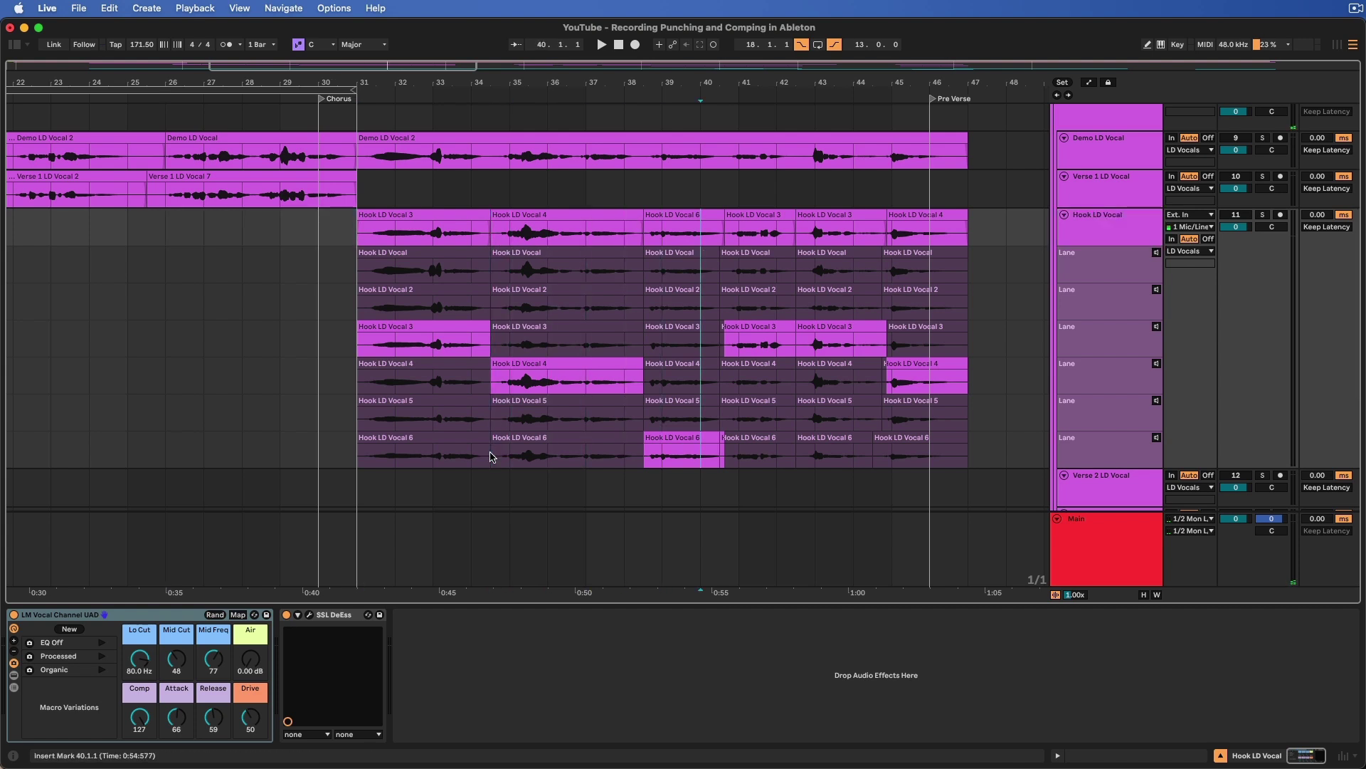
key(Left)
key(Left)
click(620, 328)
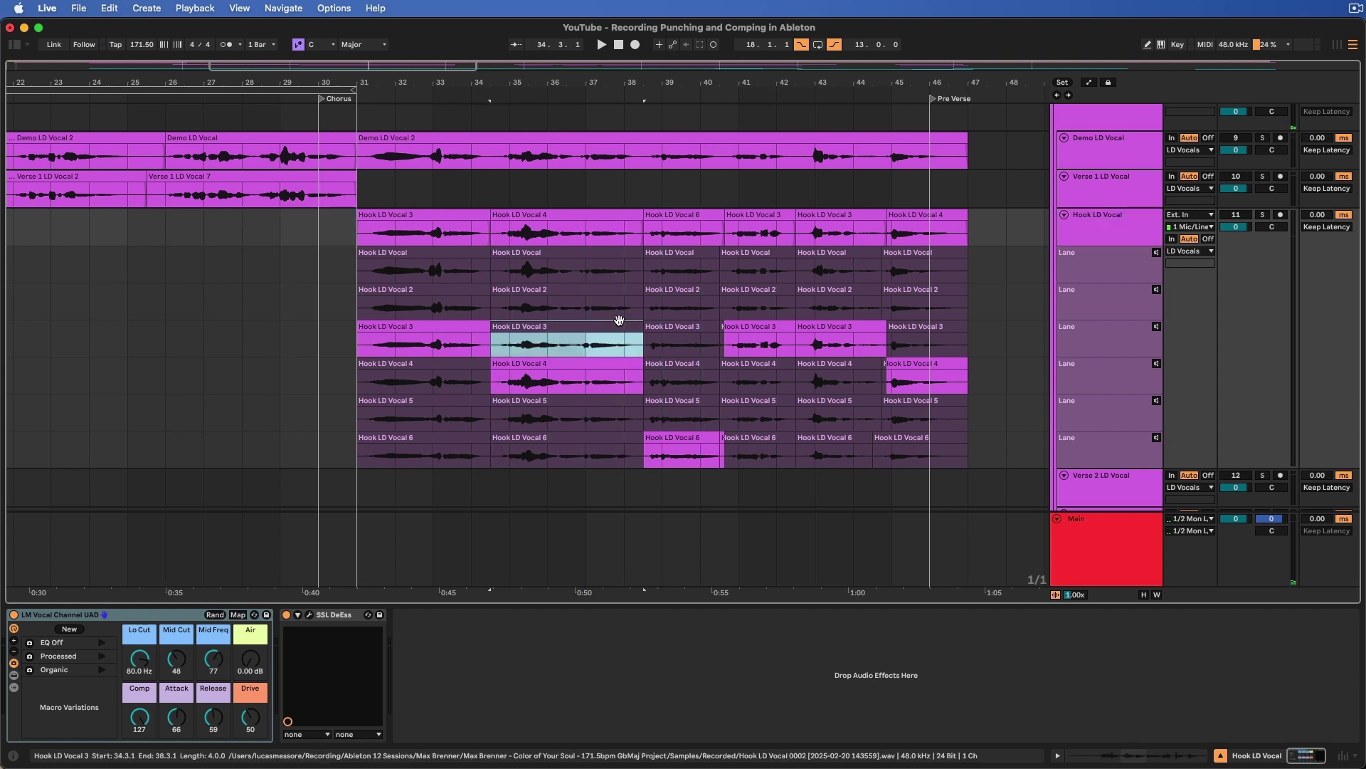
click(460, 327)
key(Down)
key(Down)
key(Down)
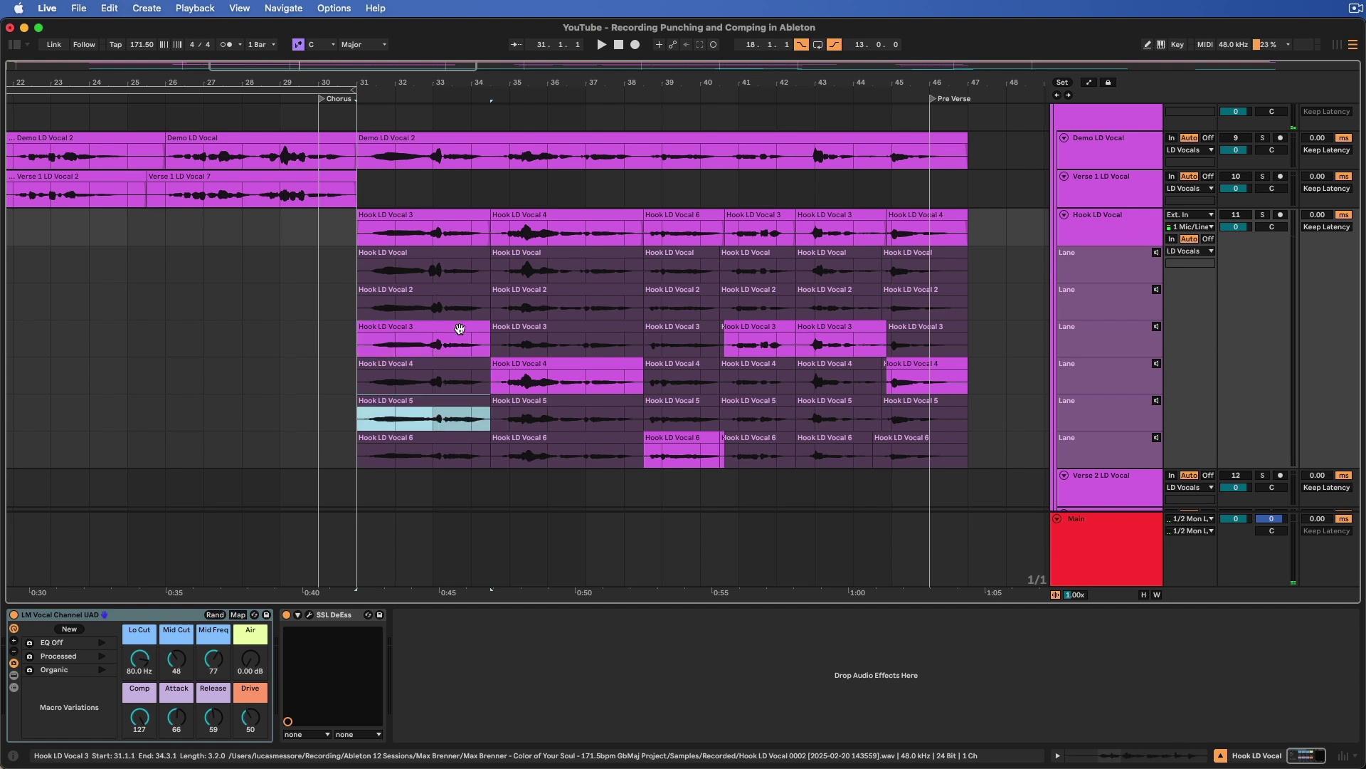
key(Up)
key(Up)
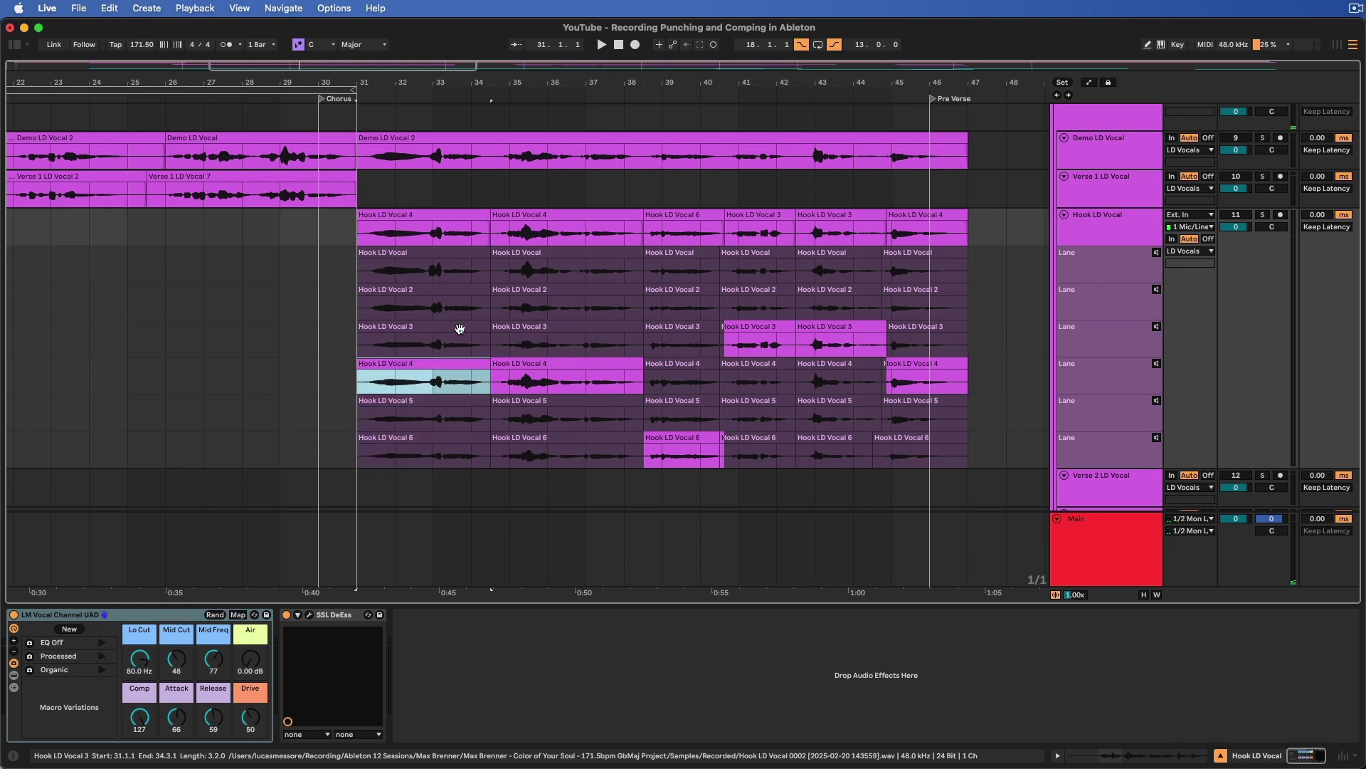
key(Up)
key(Up)
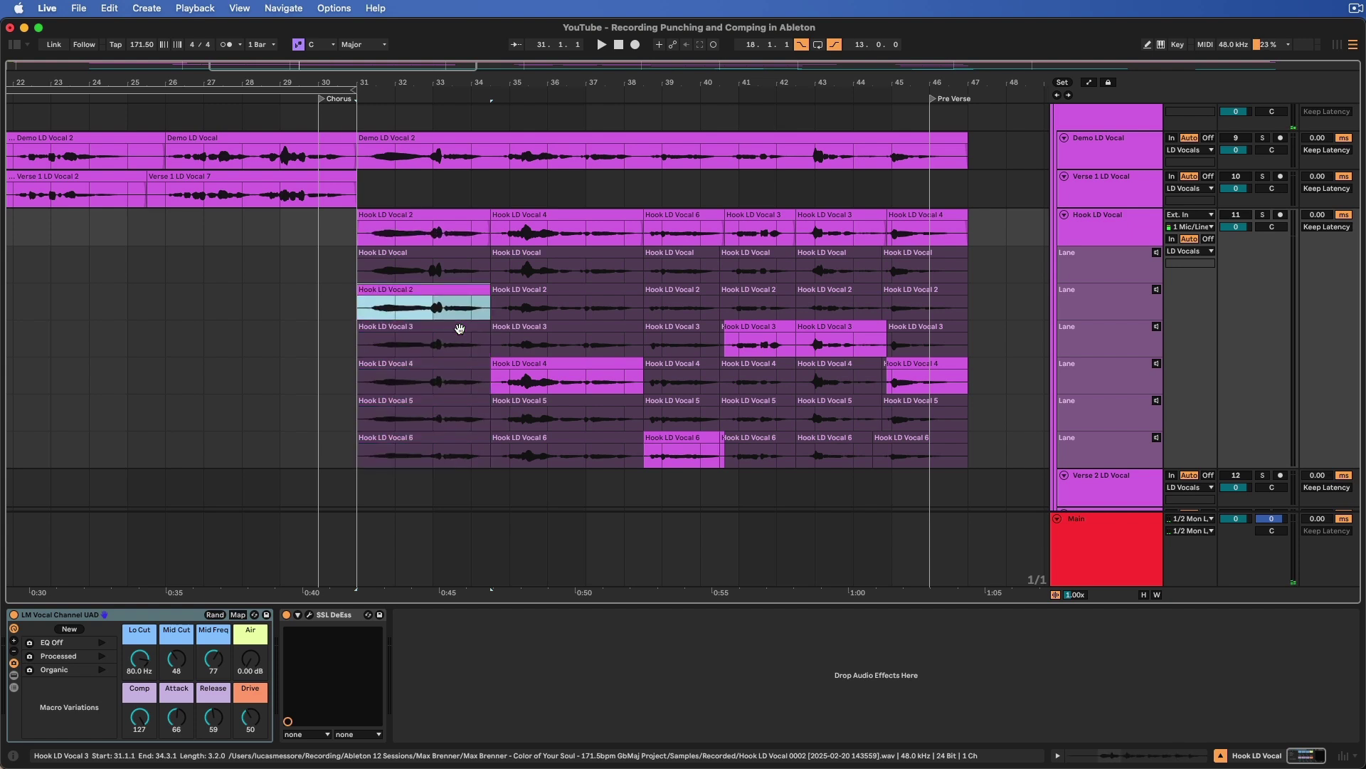
click(460, 328)
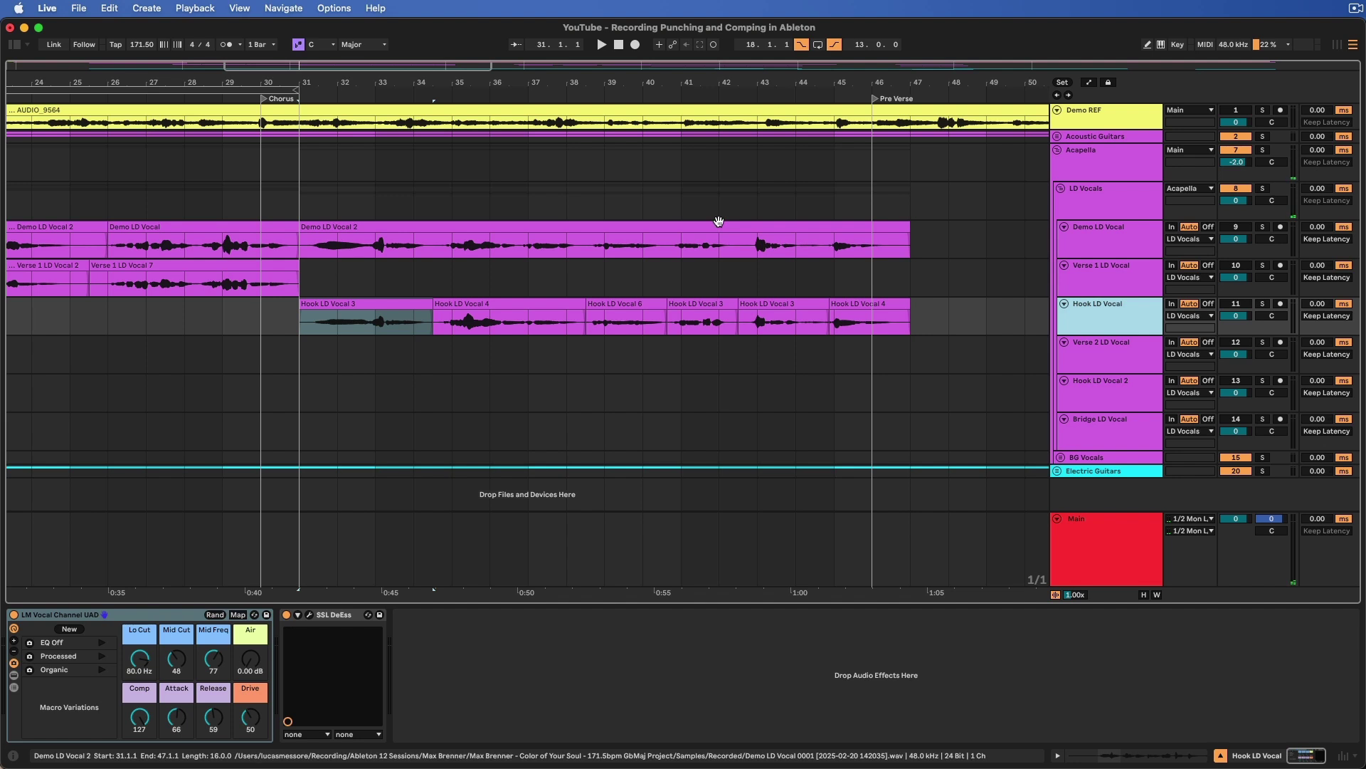
Step: Consolidate all six Hook LD Vocal comp clips into one Hook LD Vocal 3 clip, bars 31–47
click(384, 299)
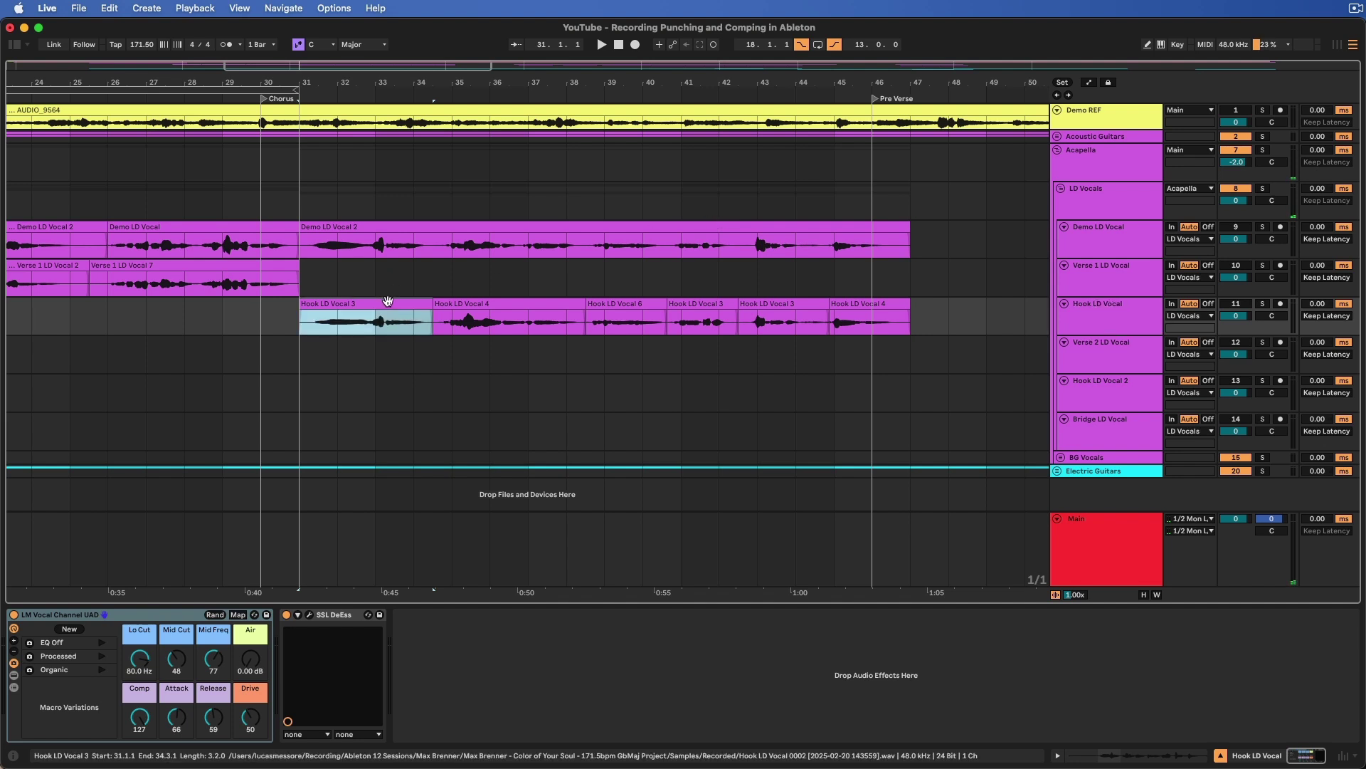
shift+click(878, 304)
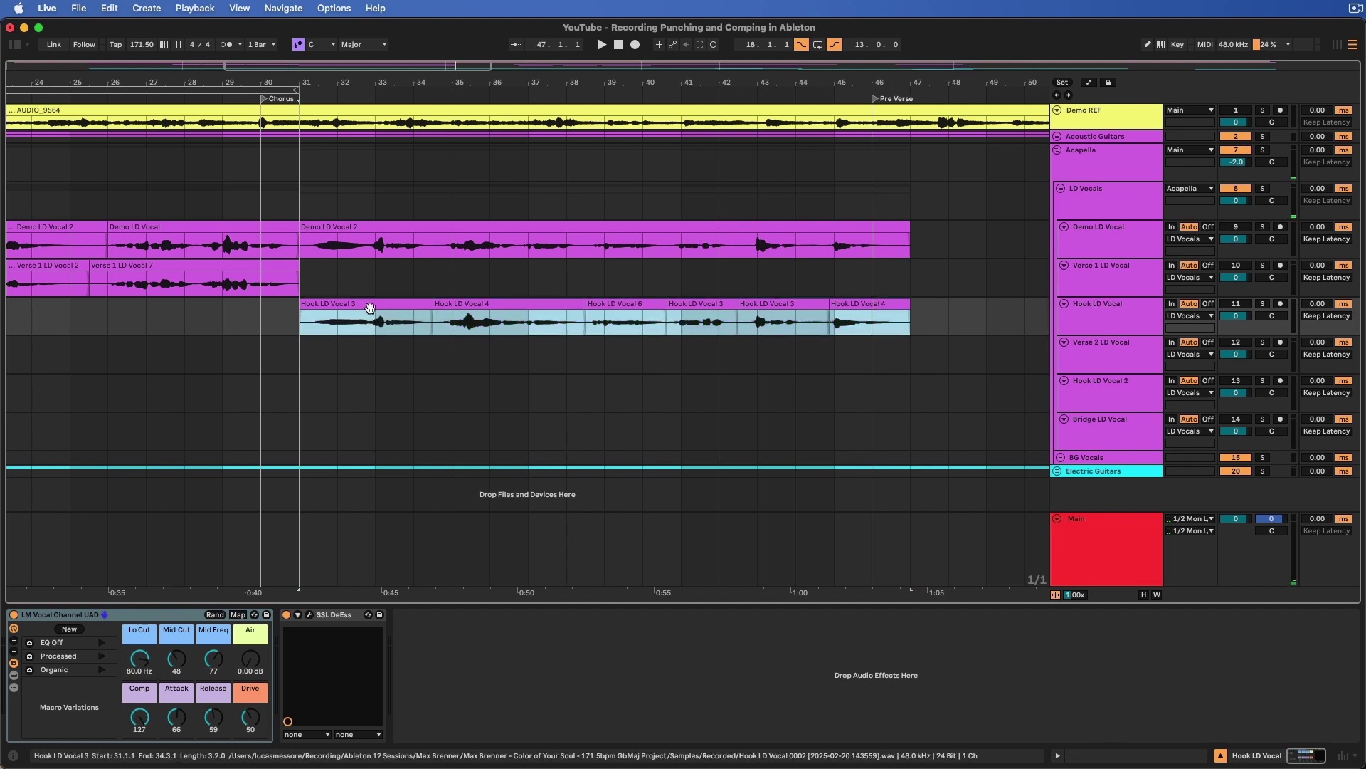
key(super+j)
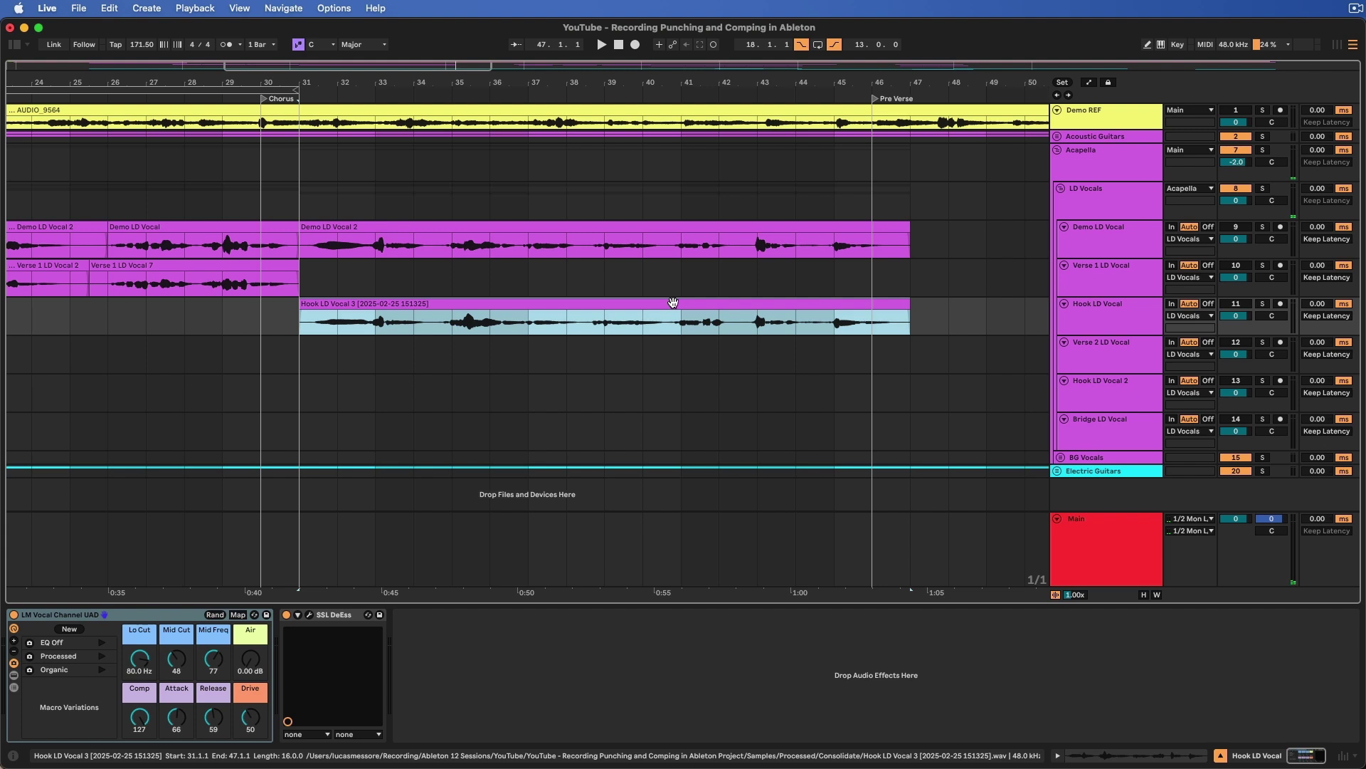
click(780, 300)
key(minus)
Step: Show the Hook take lanes, drag the consolidated clip to bar 57, then back to bar 31
key(super+alt+u)
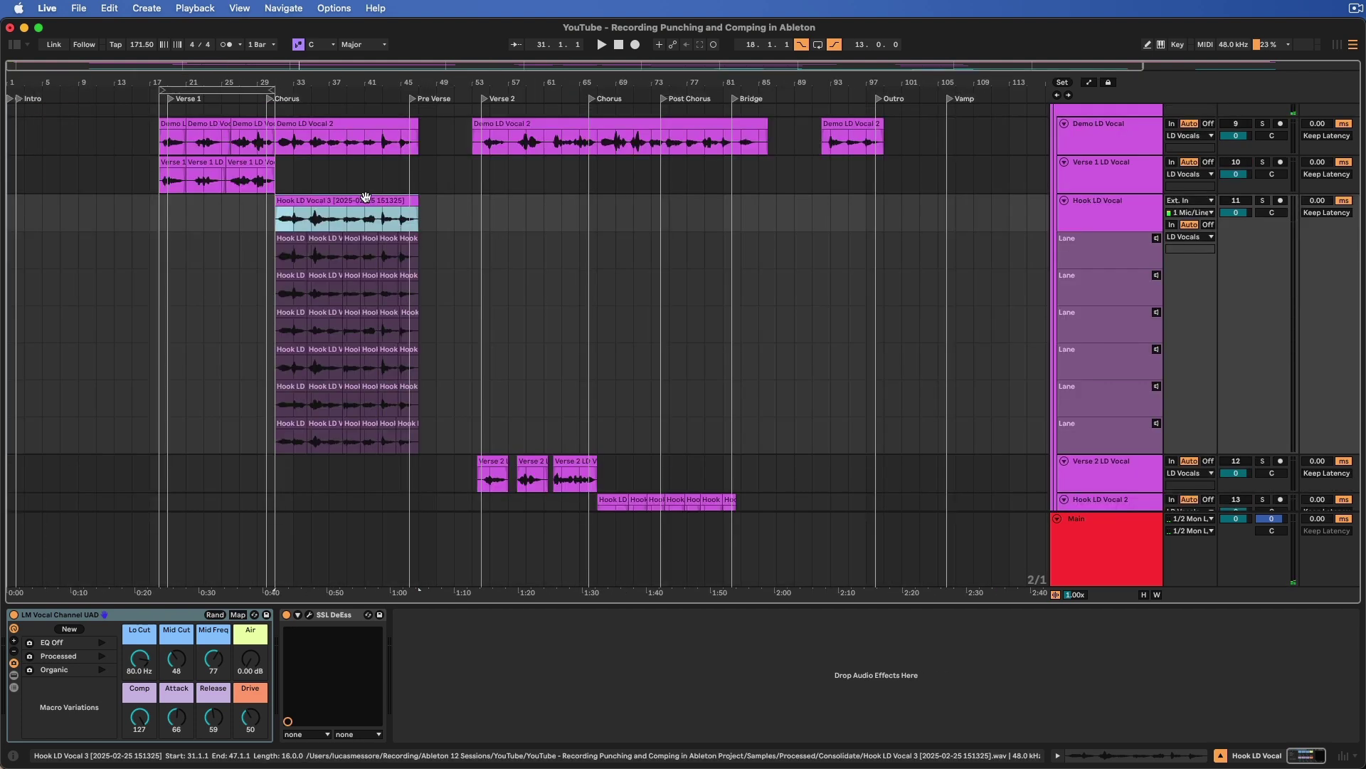
drag(350, 204, 582, 204)
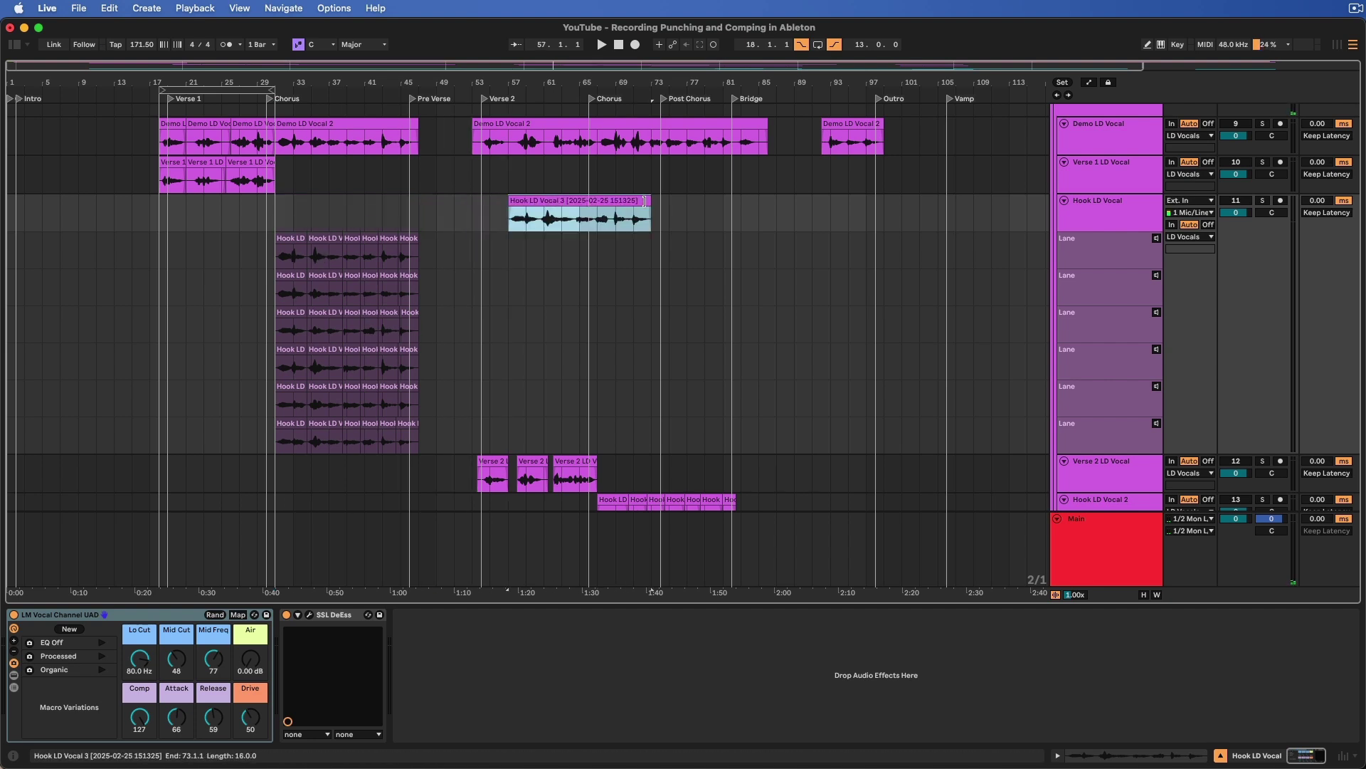
drag(599, 201, 372, 202)
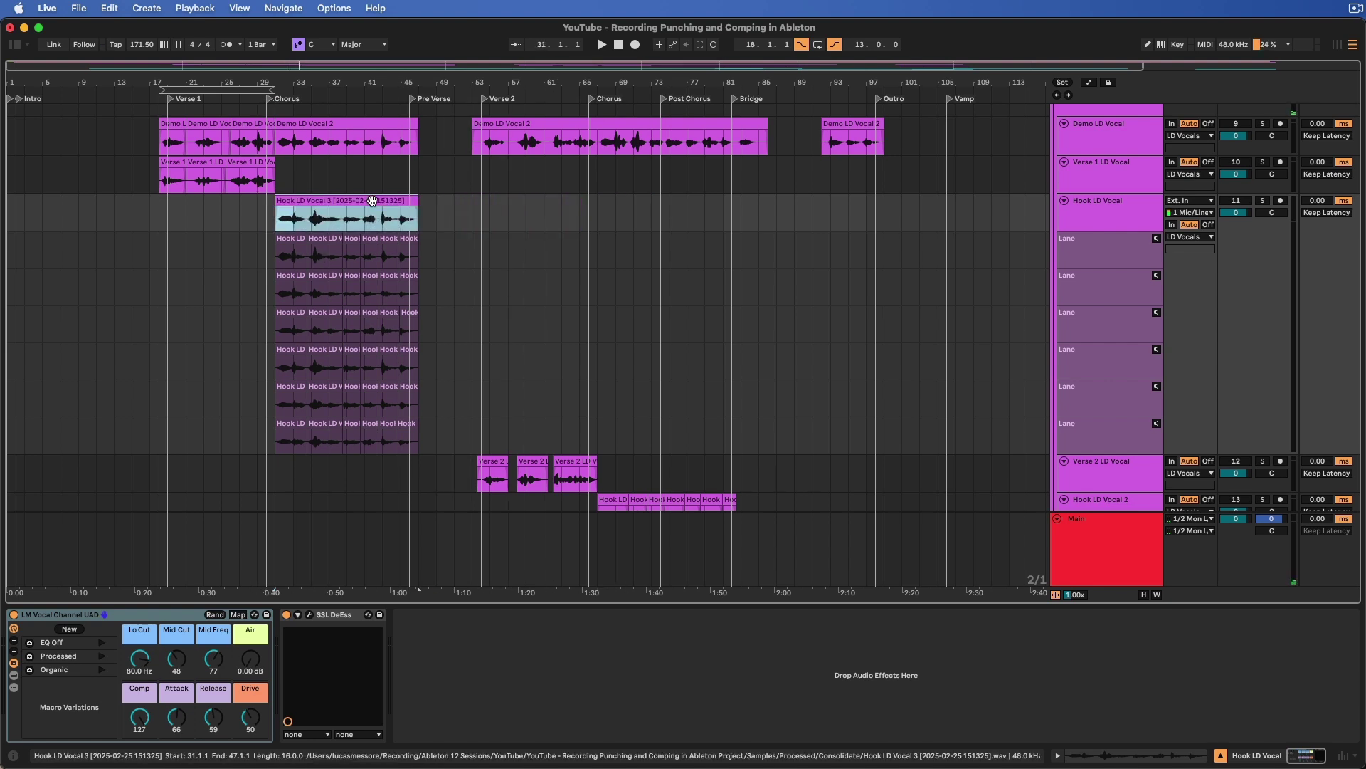